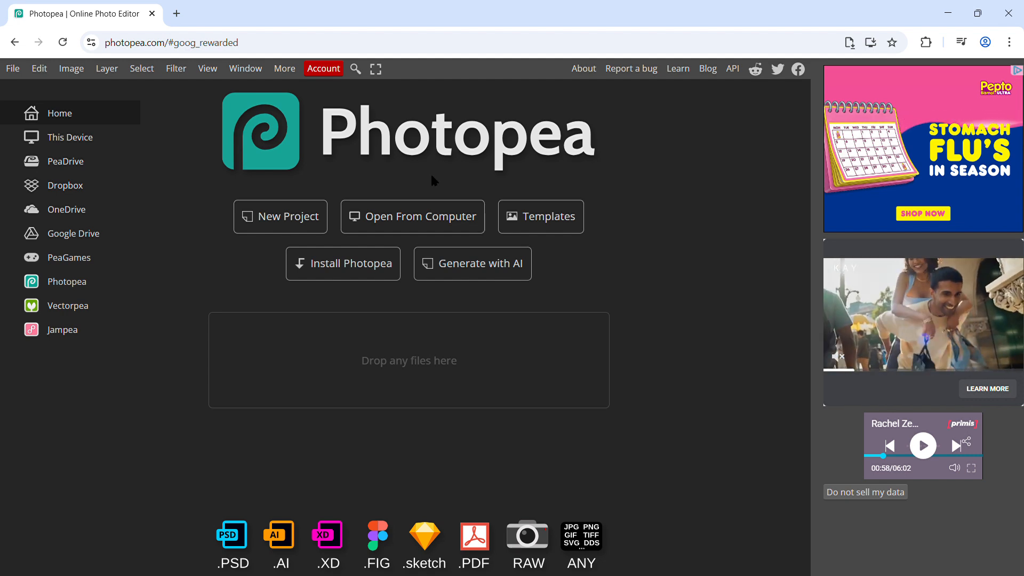
# Step: Open the motorcycle photo 1771281924.794716 (1).psd from the computer and duplicate its Background layer
pyautogui.click(425, 220)
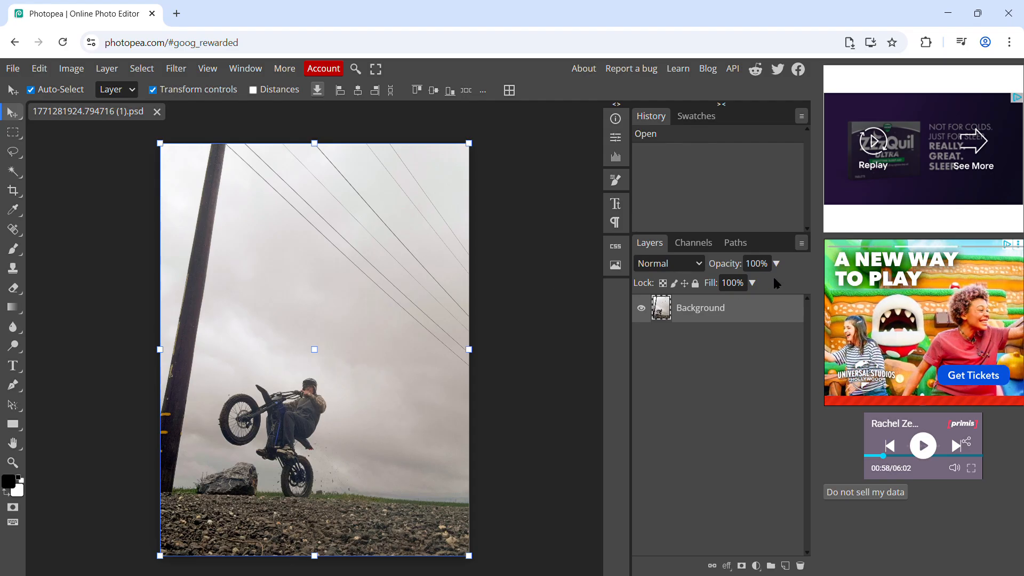
pyautogui.rightClick(784, 313)
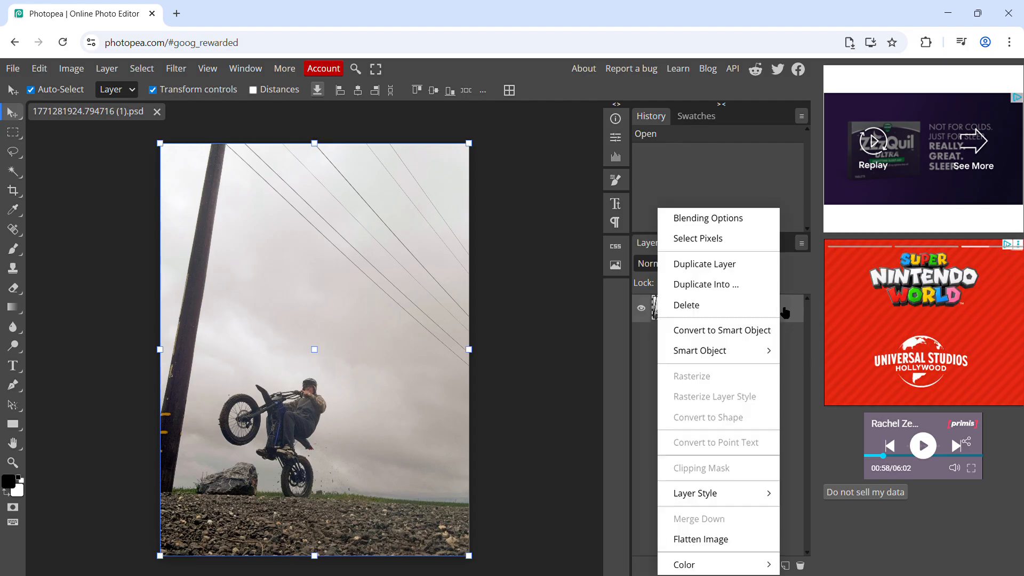
pyautogui.click(721, 269)
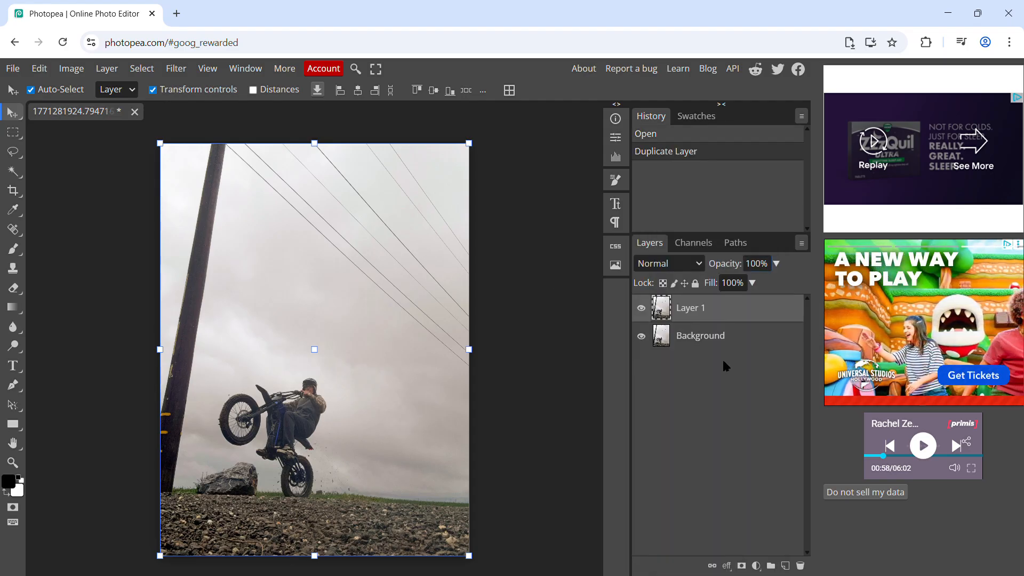
# Step: Hide the original Background layer and toggle the duplicate layer's visibility off and on to check it
pyautogui.click(641, 336)
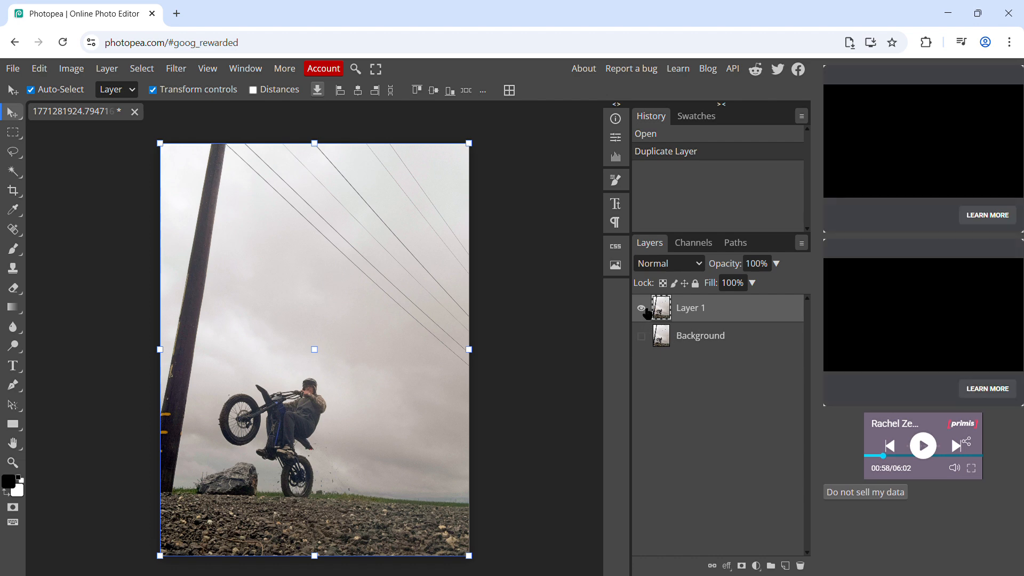
pyautogui.click(641, 308)
pyautogui.click(641, 308)
pyautogui.click(641, 308)
pyautogui.click(641, 308)
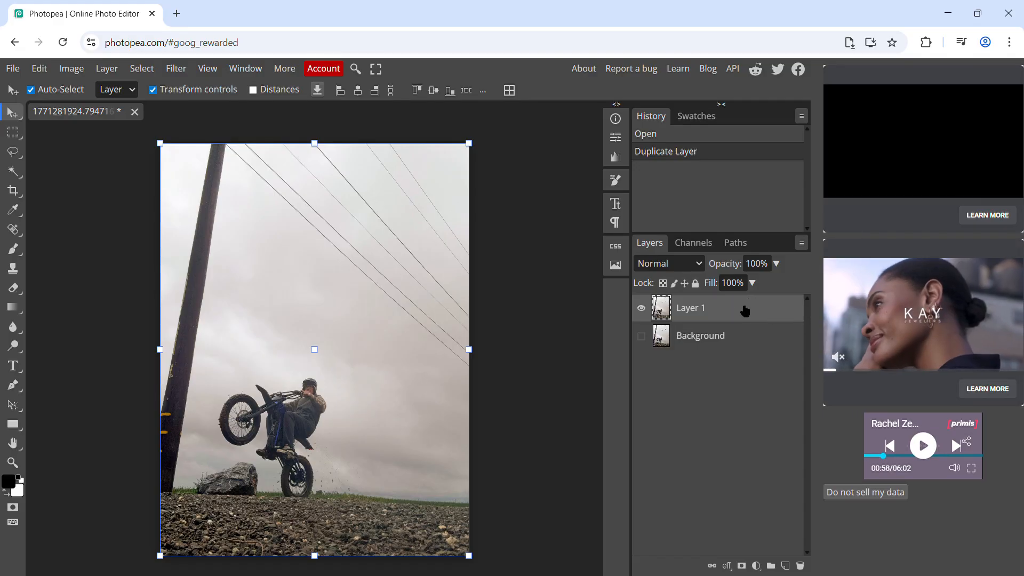
pyautogui.click(149, 70)
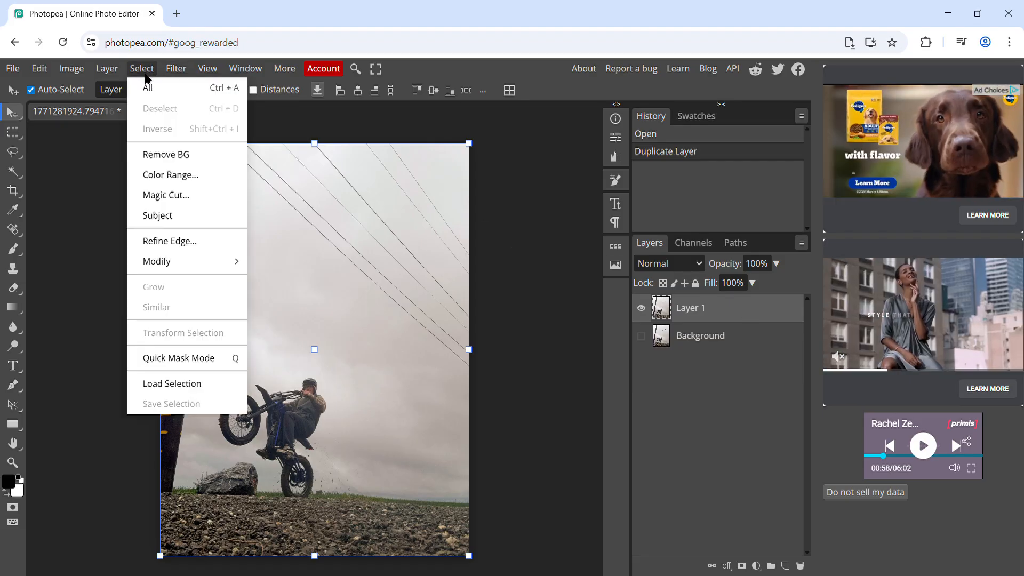
pyautogui.click(158, 216)
pyautogui.press('Escape')
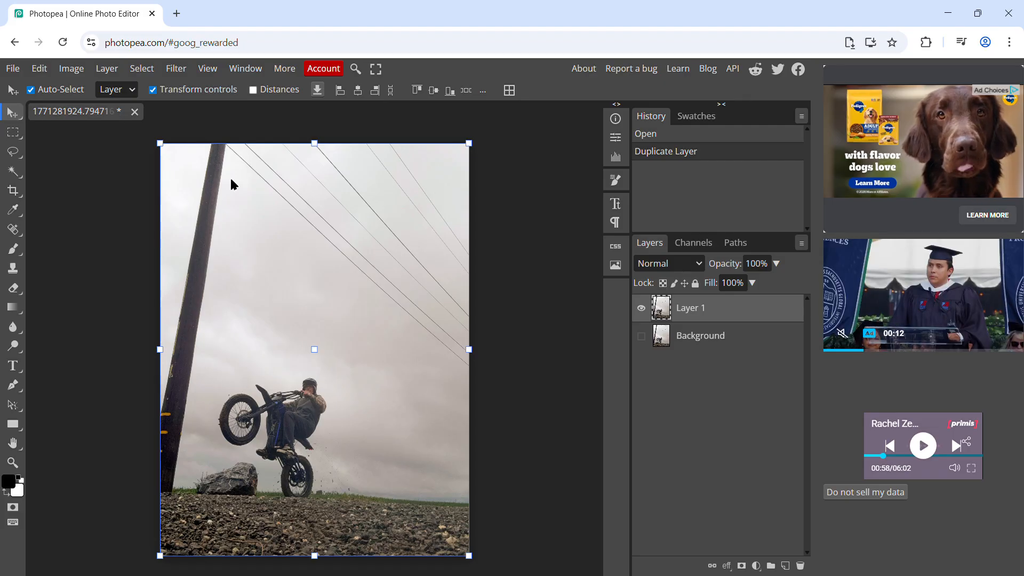
# Step: Automatically select the subject on Layer 1, closing the full-page advert once it has played
pyautogui.click(135, 68)
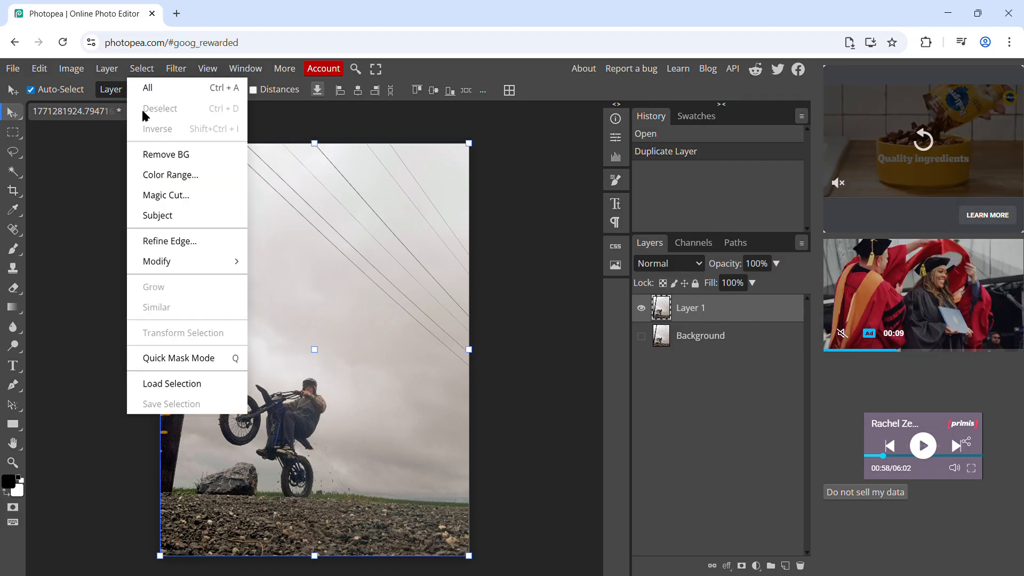
pyautogui.click(158, 216)
pyautogui.click(569, 145)
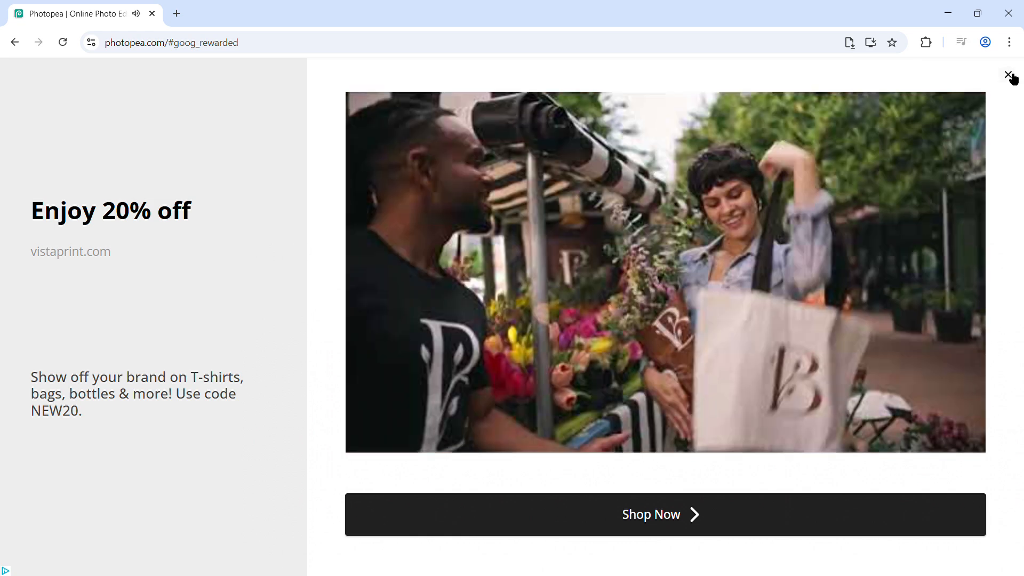
pyautogui.click(1009, 75)
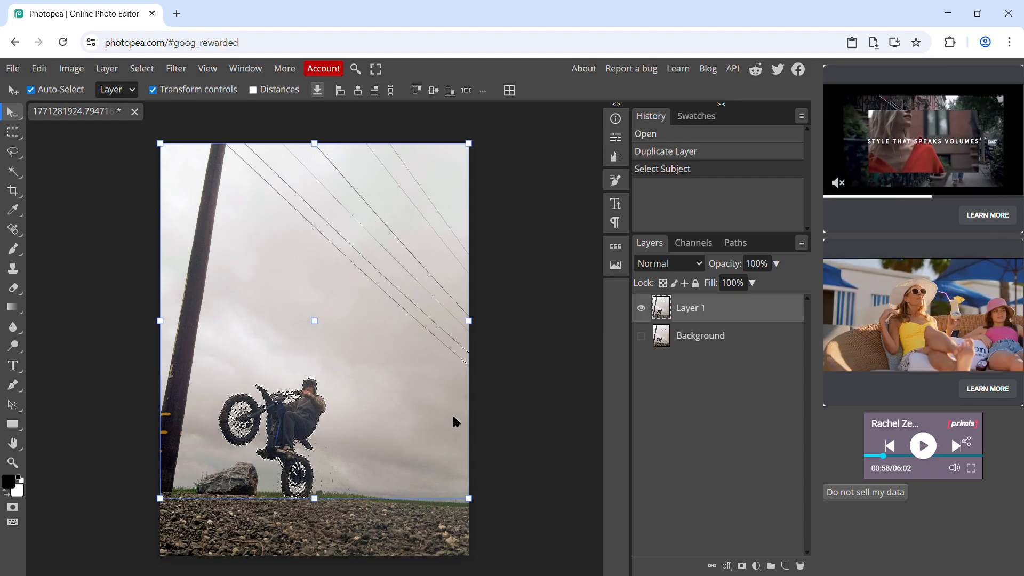
# Step: Copy the selected rider and motorcycle from Layer 1 to a new layer and hide Layer 1
pyautogui.hotkey('ctrl', 'v')
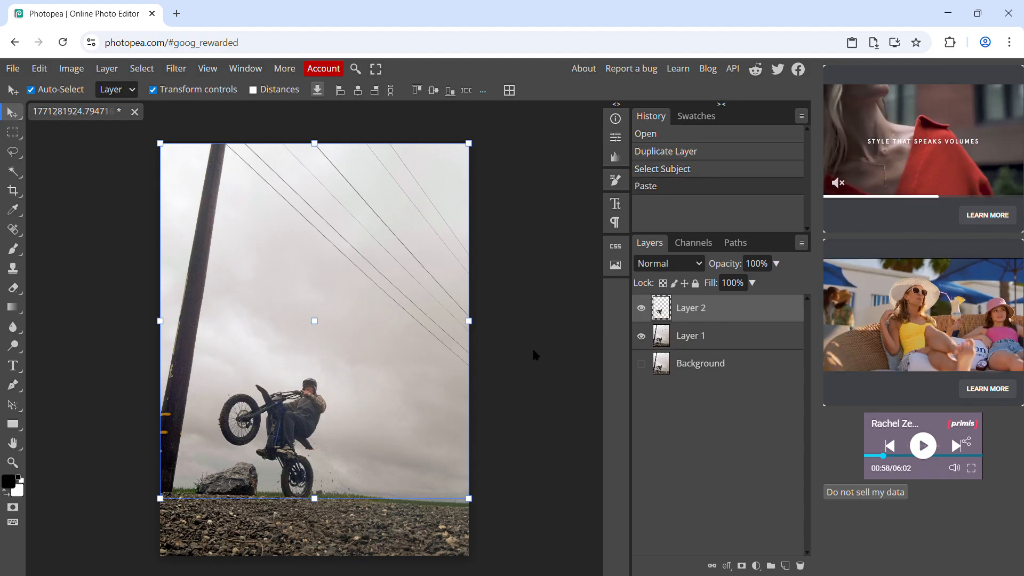
pyautogui.click(642, 336)
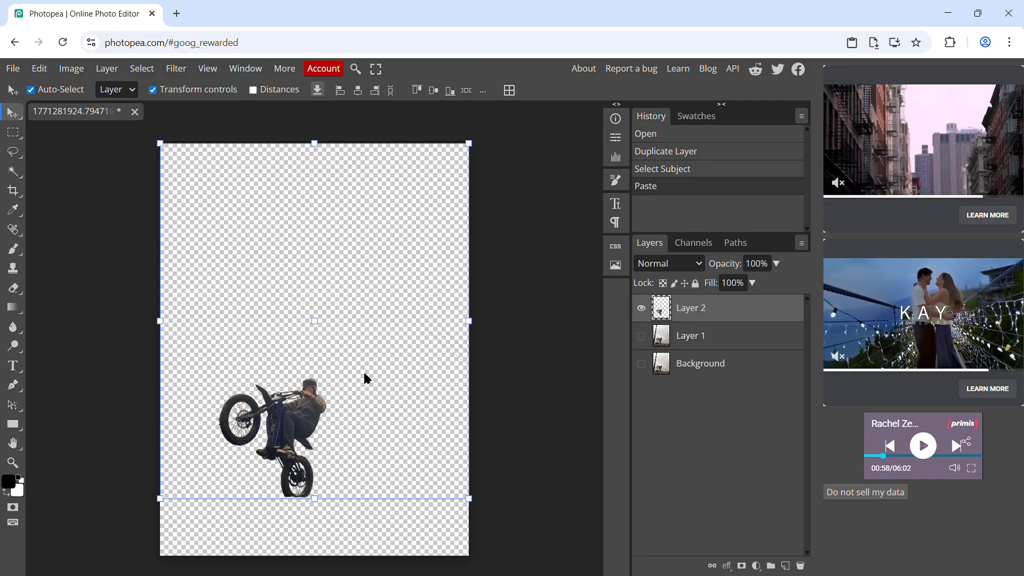
# Step: Load a selection from the Layer 2 Transparency channel to outline the rider and motorcycle
pyautogui.click(140, 69)
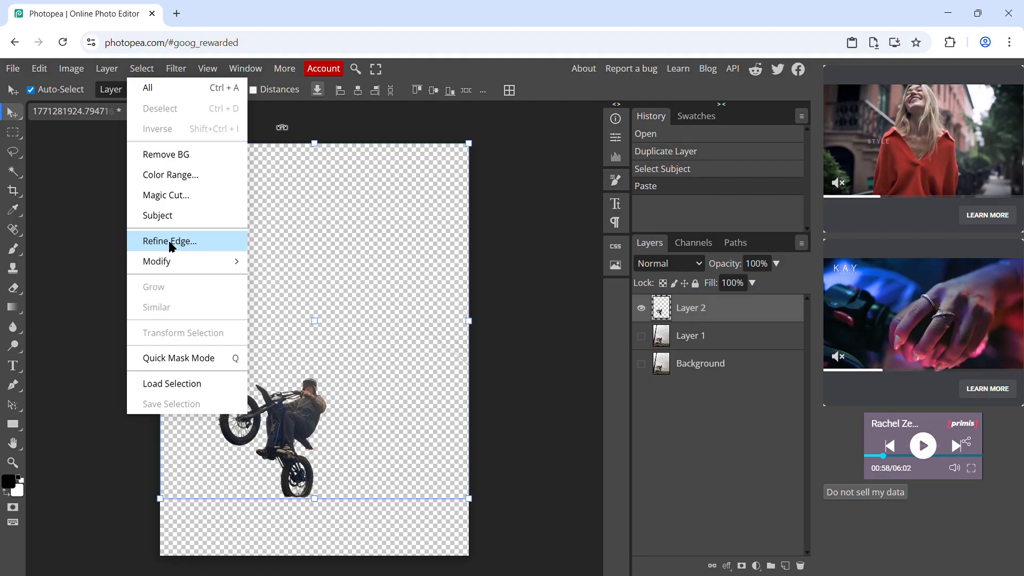
pyautogui.click(176, 384)
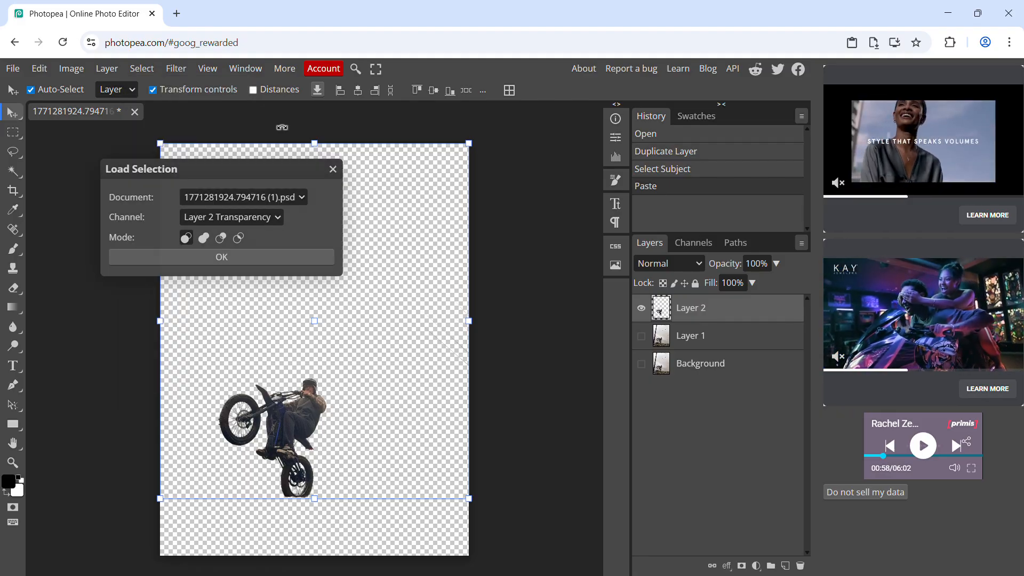
pyautogui.click(251, 256)
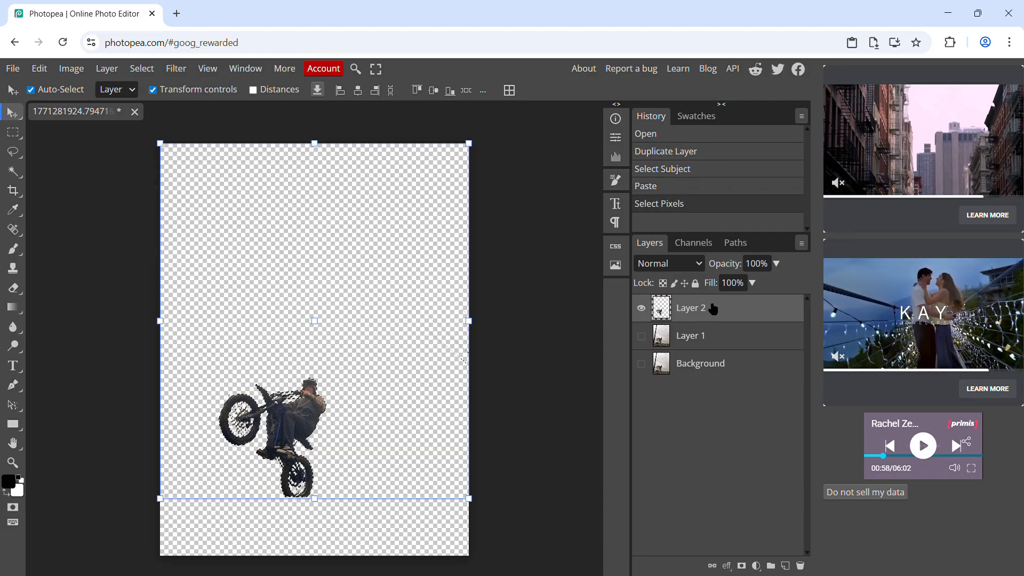
# Step: Duplicate the rider cut-out layer, delete the copy, and reselect the cut-out layer
pyautogui.rightClick(753, 312)
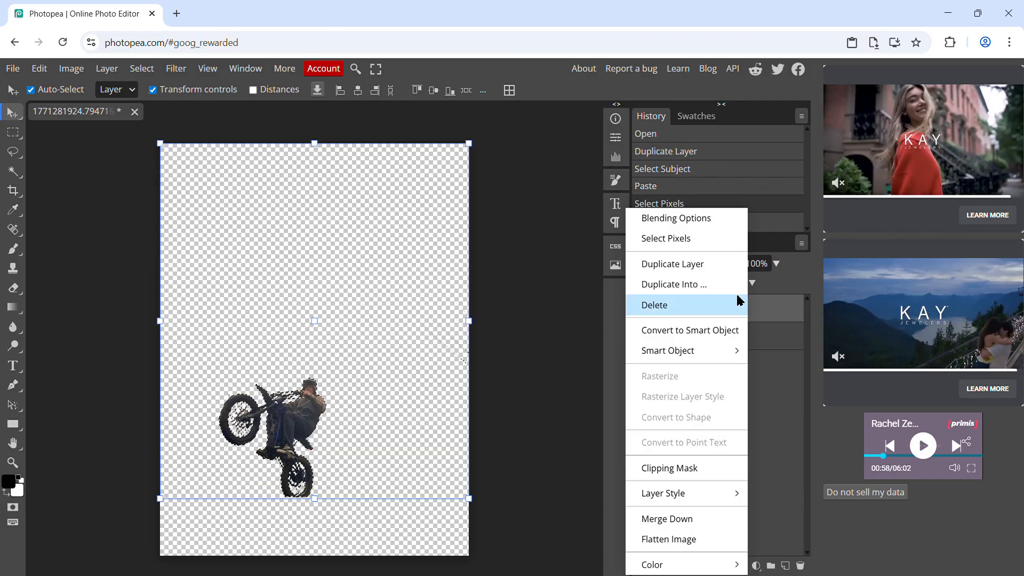
pyautogui.click(724, 271)
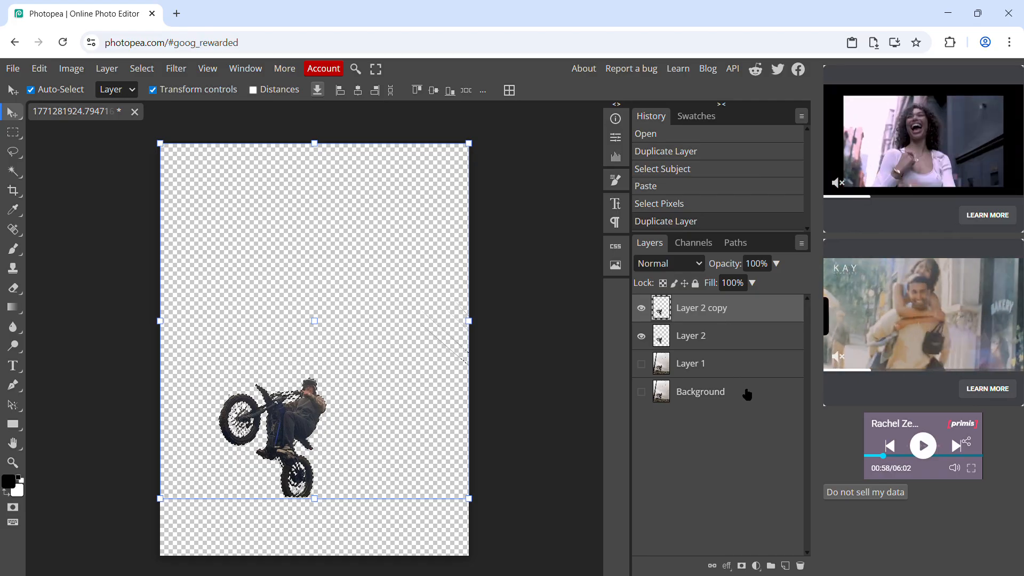
pyautogui.rightClick(769, 312)
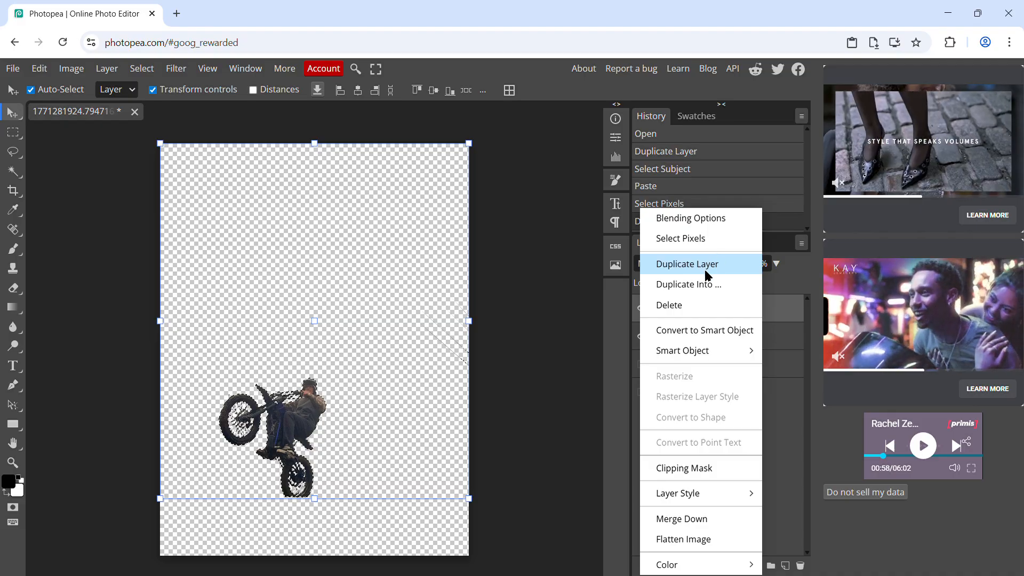
pyautogui.click(679, 306)
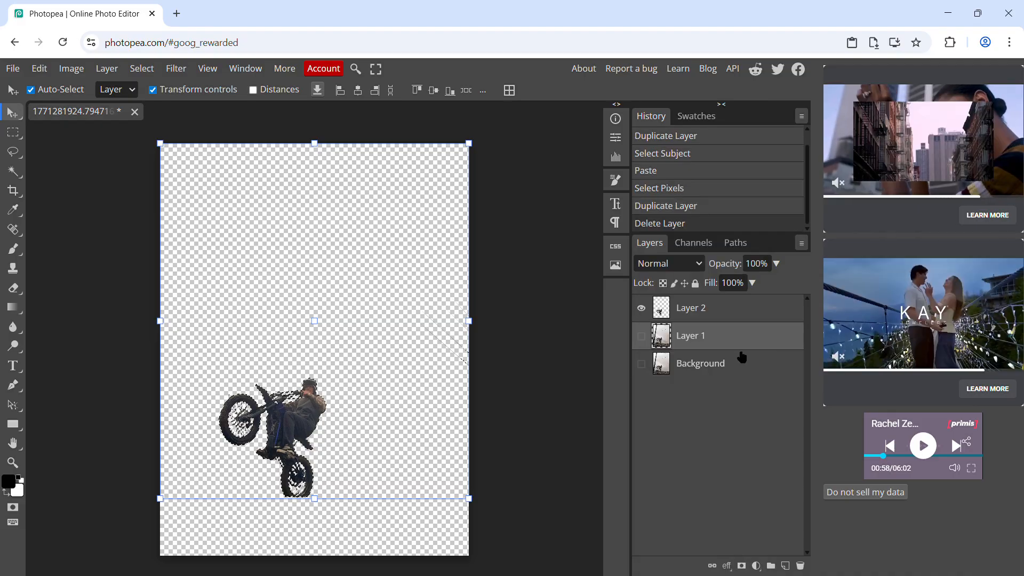
pyautogui.click(737, 314)
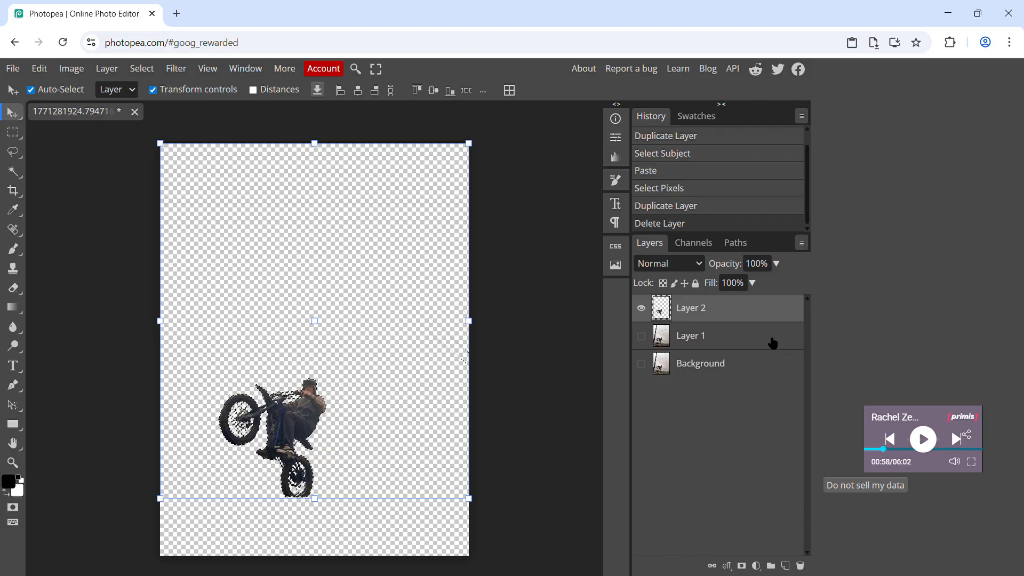
# Step: Invert the selection to copy Layer 1's surroundings without the rider to a new layer, and hide the rider cut-out layer
pyautogui.click(773, 338)
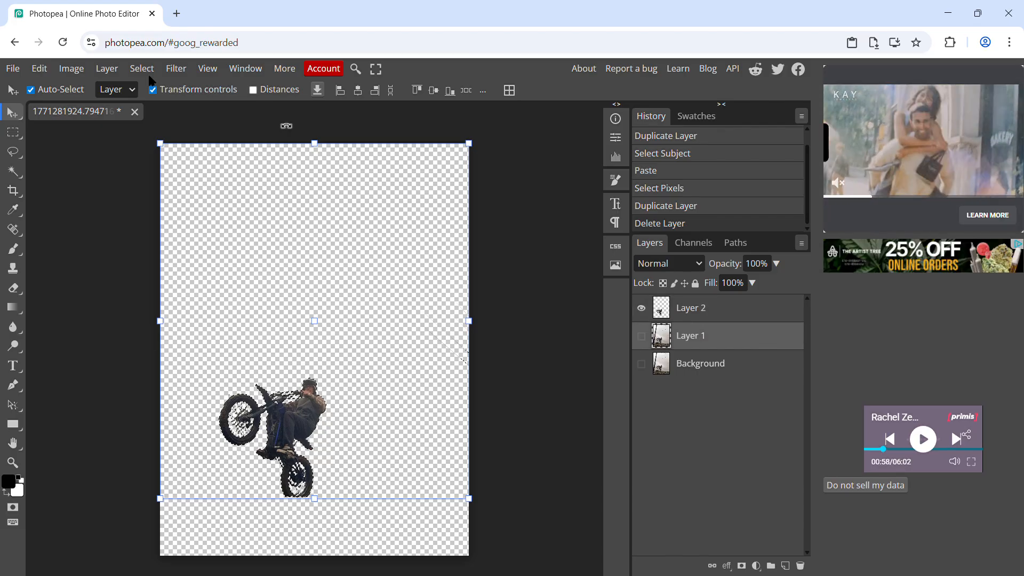
pyautogui.click(142, 69)
pyautogui.click(158, 129)
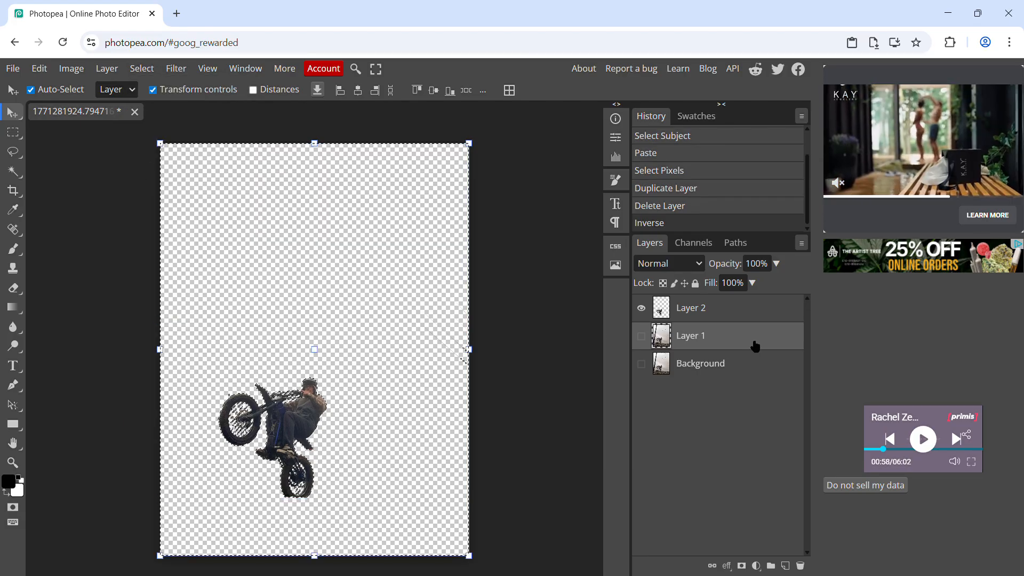
pyautogui.hotkey('ctrl', 'v')
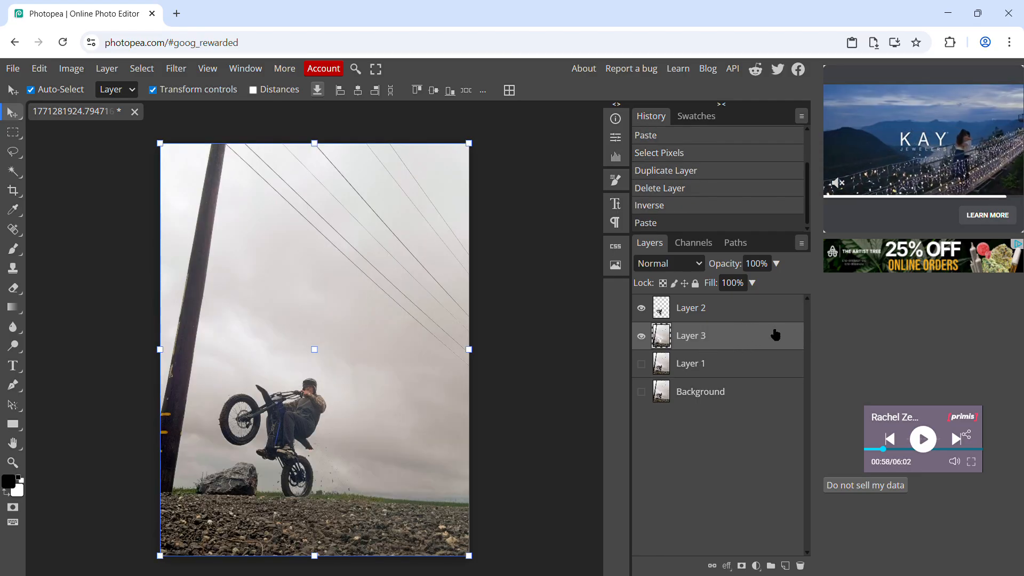
pyautogui.click(641, 308)
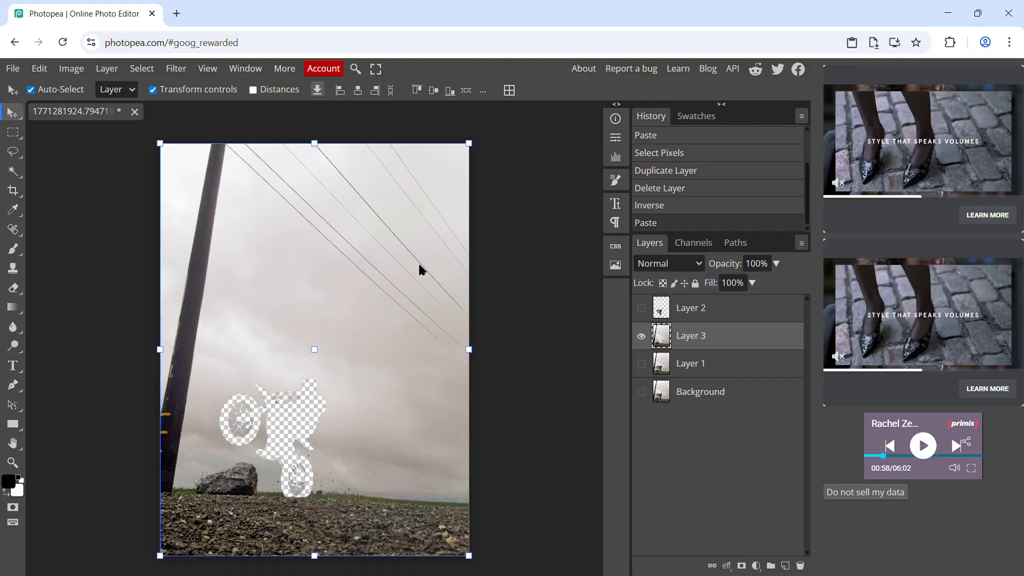
# Step: Duplicate Layer 3, the scenery layer with the rider cut out
pyautogui.rightClick(772, 339)
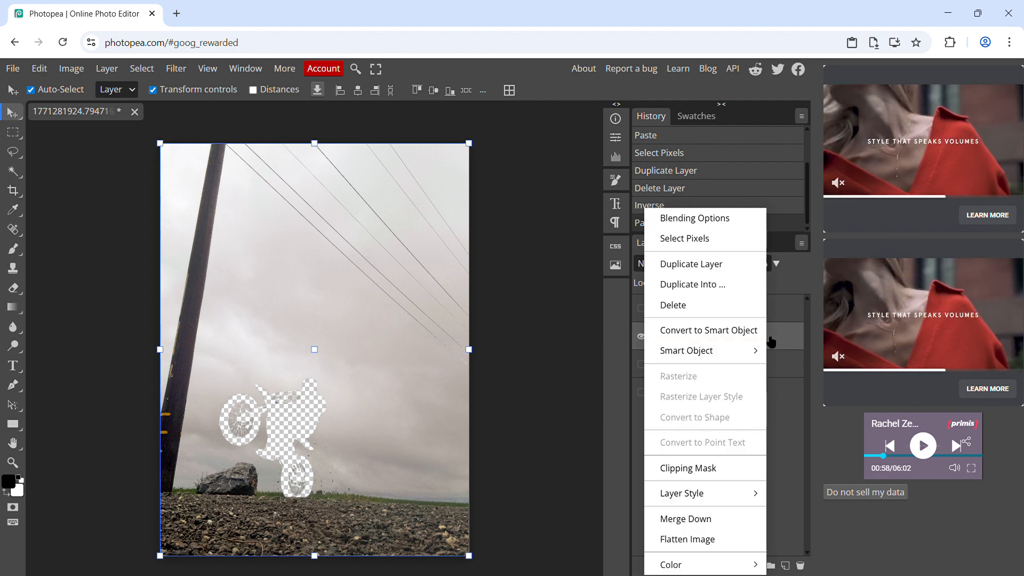
pyautogui.click(694, 265)
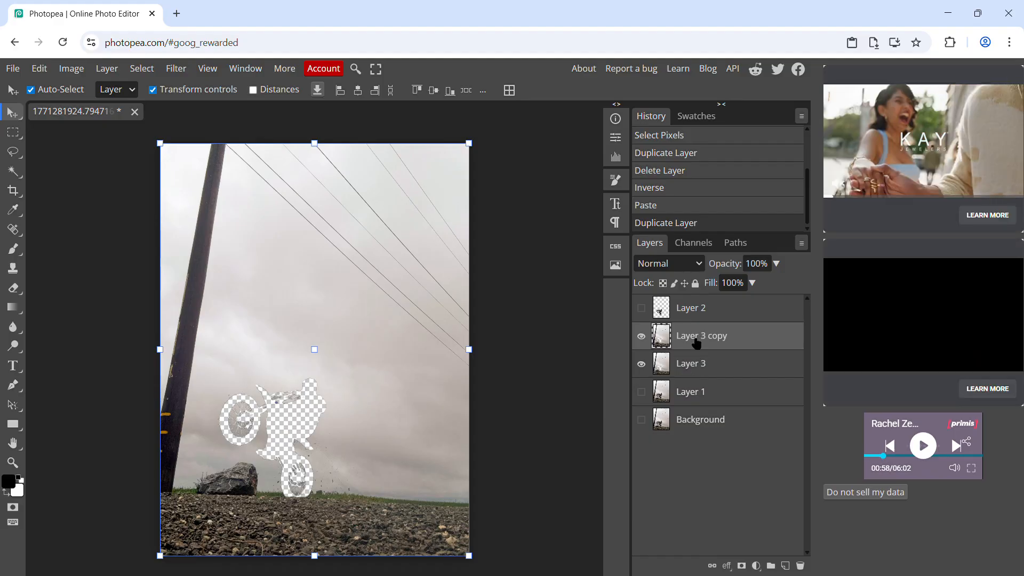
pyautogui.click(699, 367)
pyautogui.rightClick(699, 367)
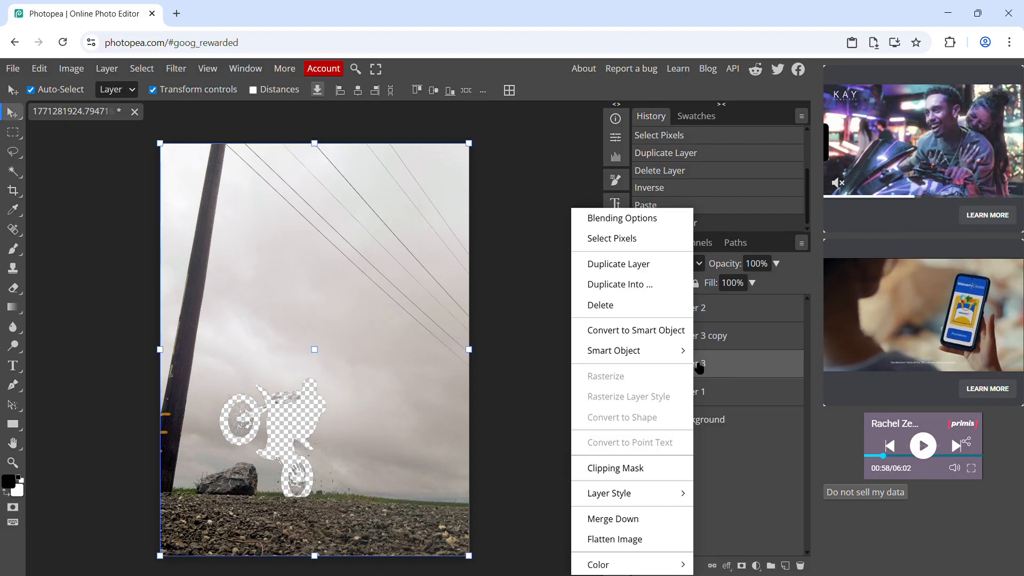
pyautogui.click(746, 363)
# Step: Rename the rider cut-out layer "bikie", the upper scenery copy "sky" and the lower scenery layer "dirt"
pyautogui.doubleClick(688, 310)
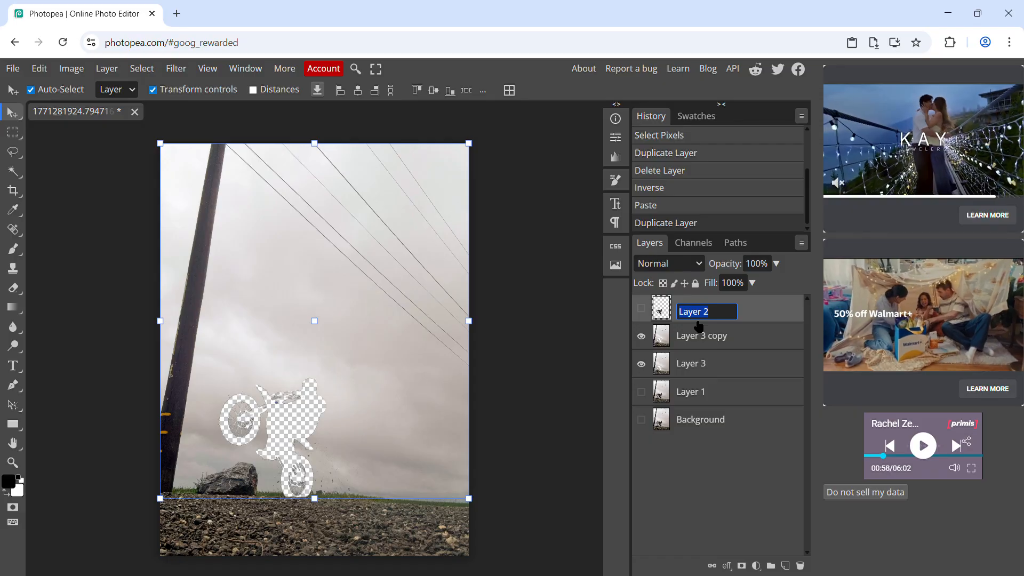
pyautogui.write('bikie')
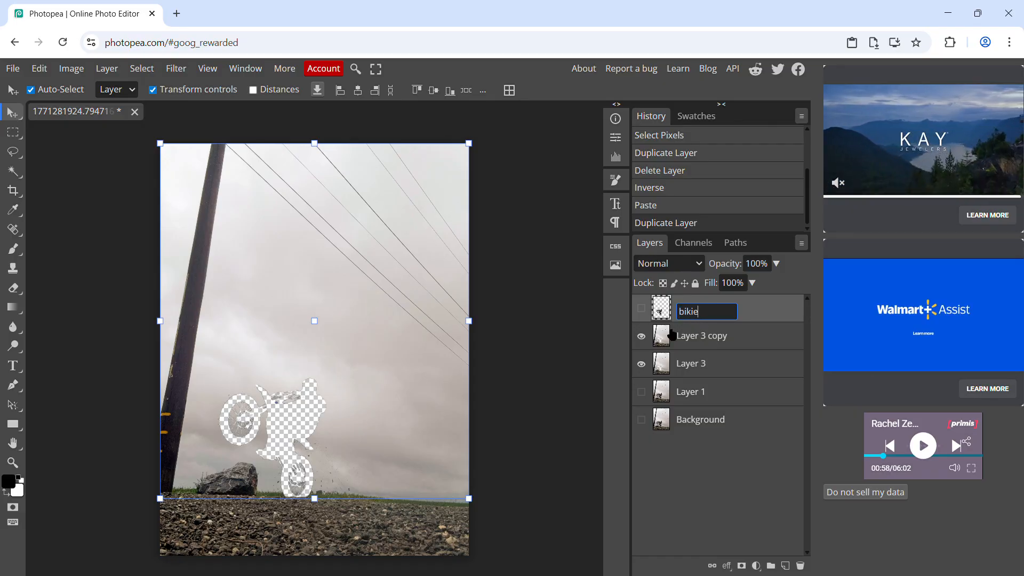
pyautogui.press('Return')
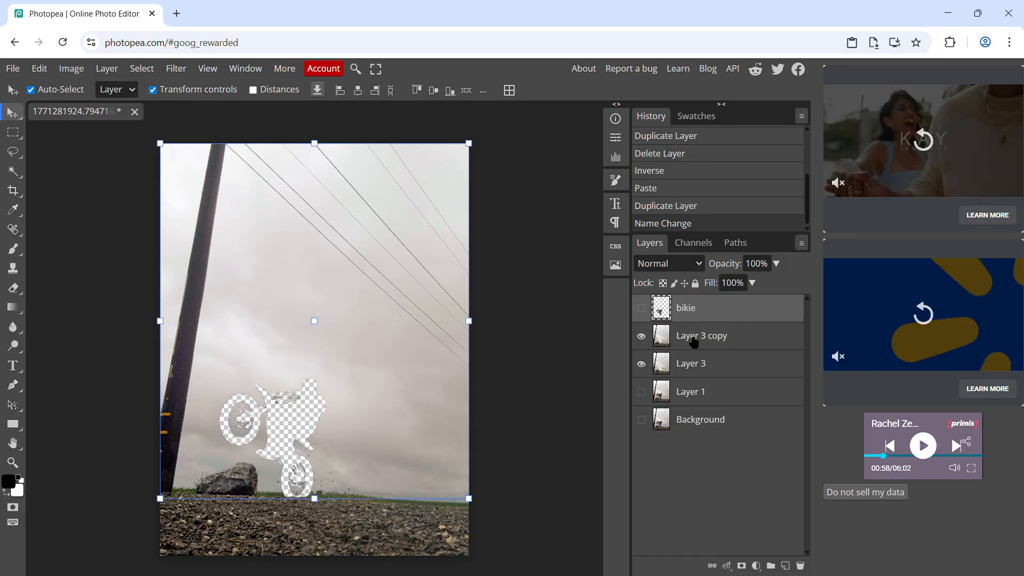
pyautogui.doubleClick(687, 342)
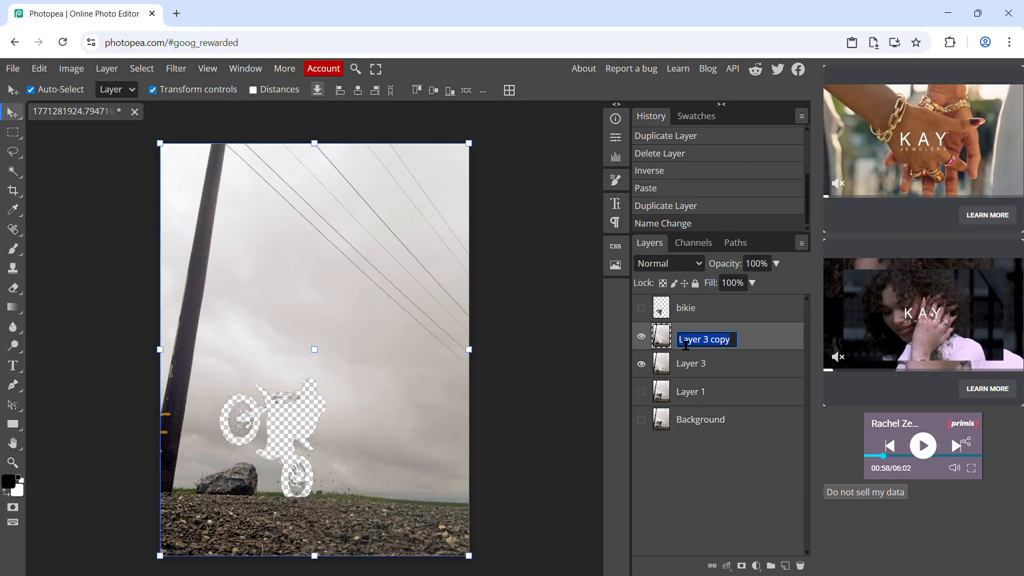
pyautogui.write('sky')
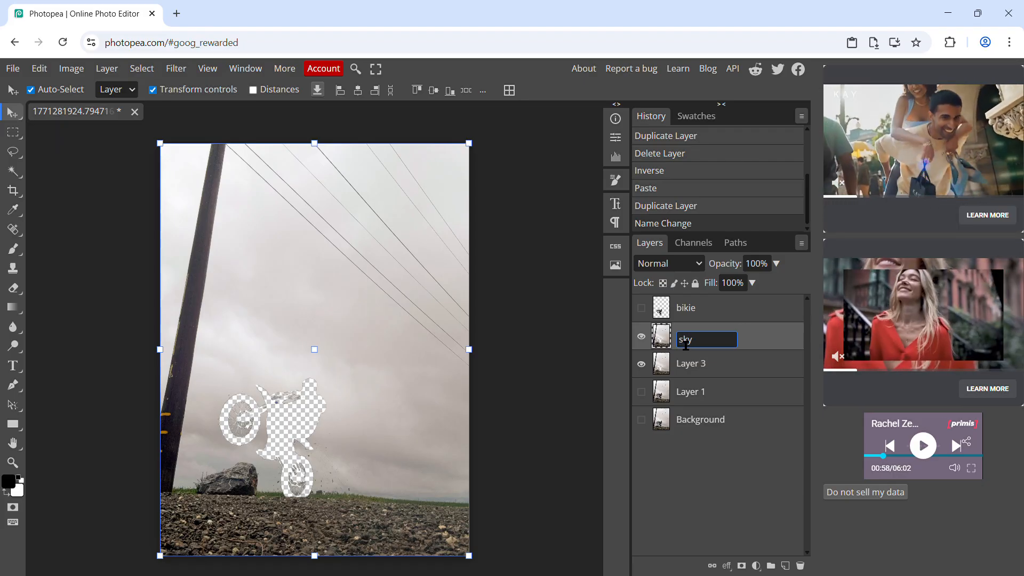
pyautogui.press('Return')
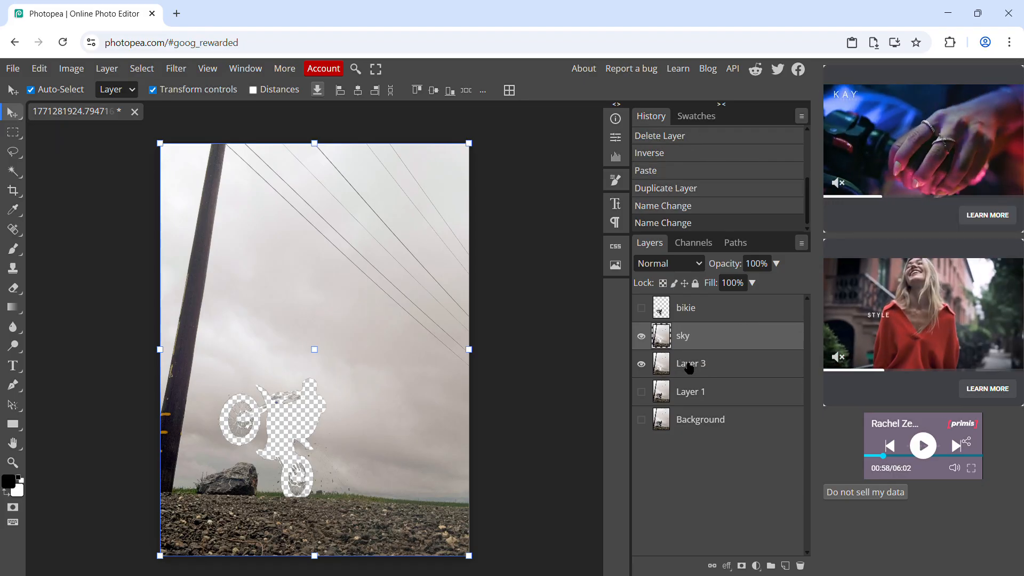
pyautogui.doubleClick(693, 367)
pyautogui.write('dirt')
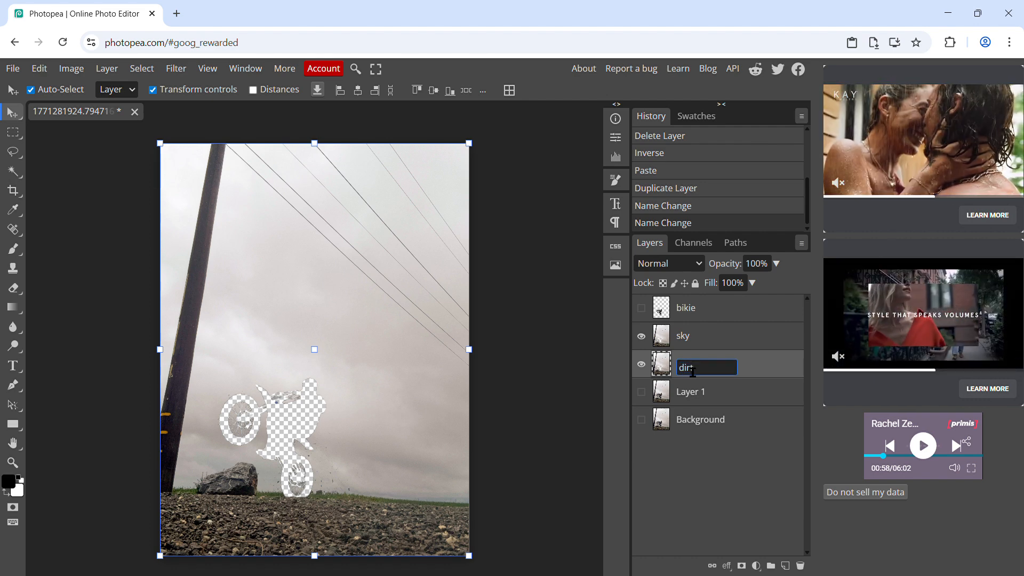
pyautogui.press('Return')
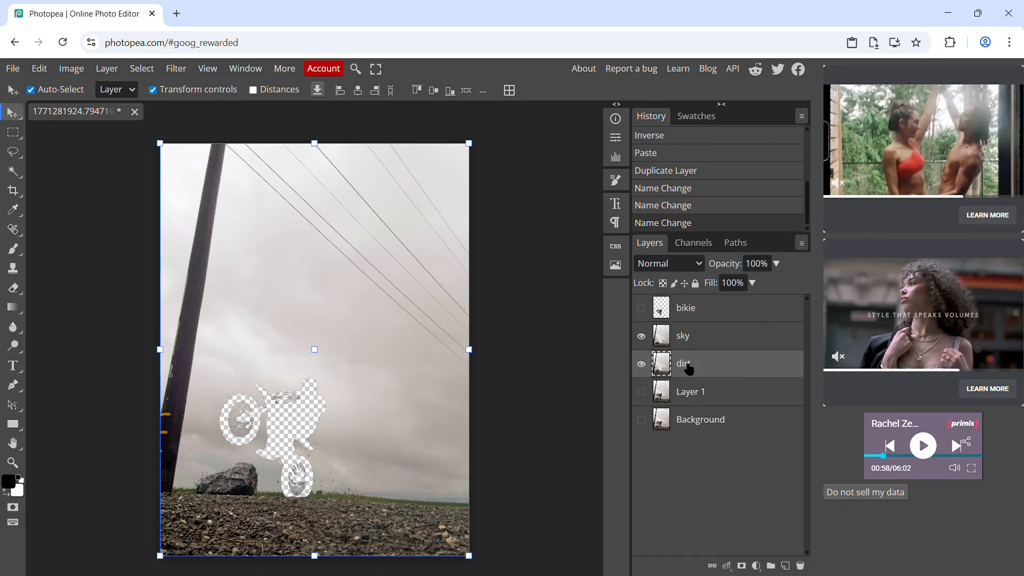
# Step: Rename the "bikie" layer to "bike"
pyautogui.doubleClick(684, 312)
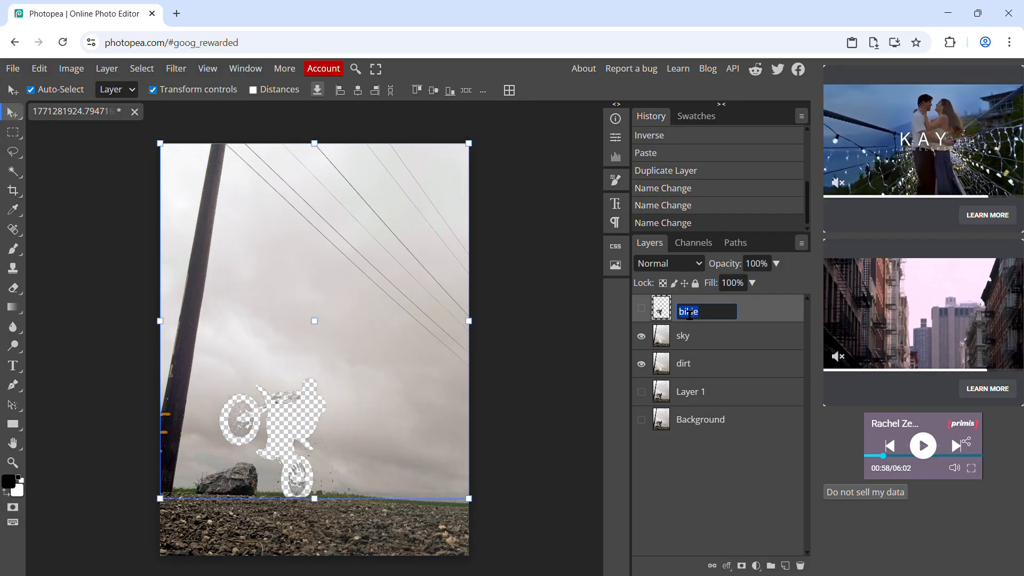
pyautogui.write('bi')
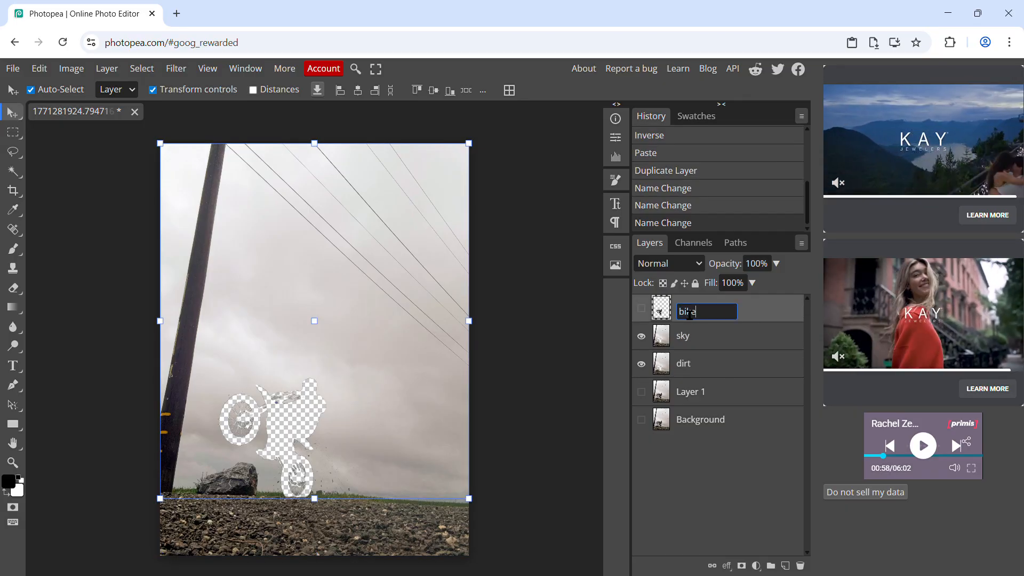
pyautogui.write('ke')
pyautogui.press('Return')
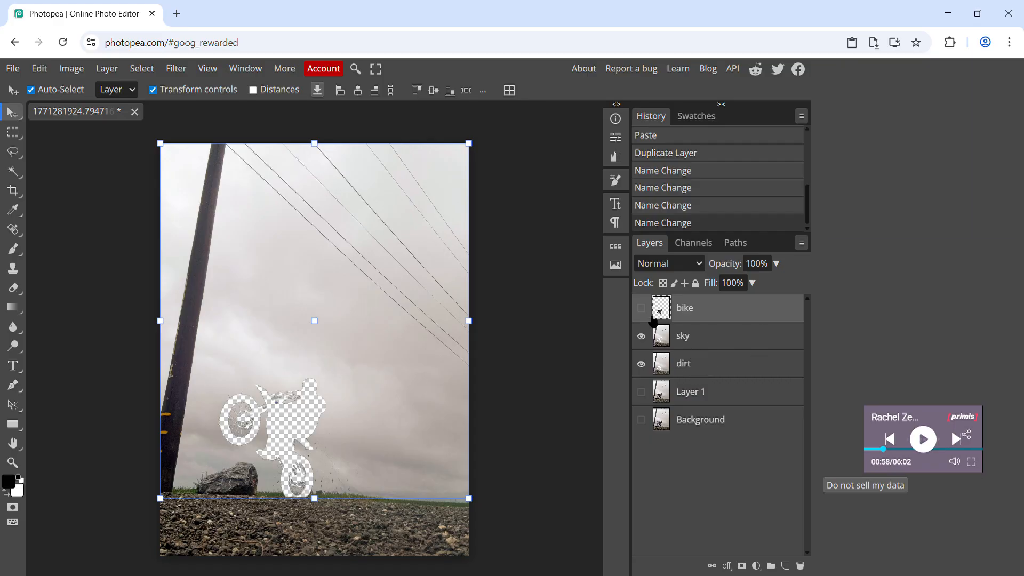
# Step: Hide the dirt layer and make a rectangular selection on the sky layer from the photo's upper edge to the horizon
pyautogui.click(641, 364)
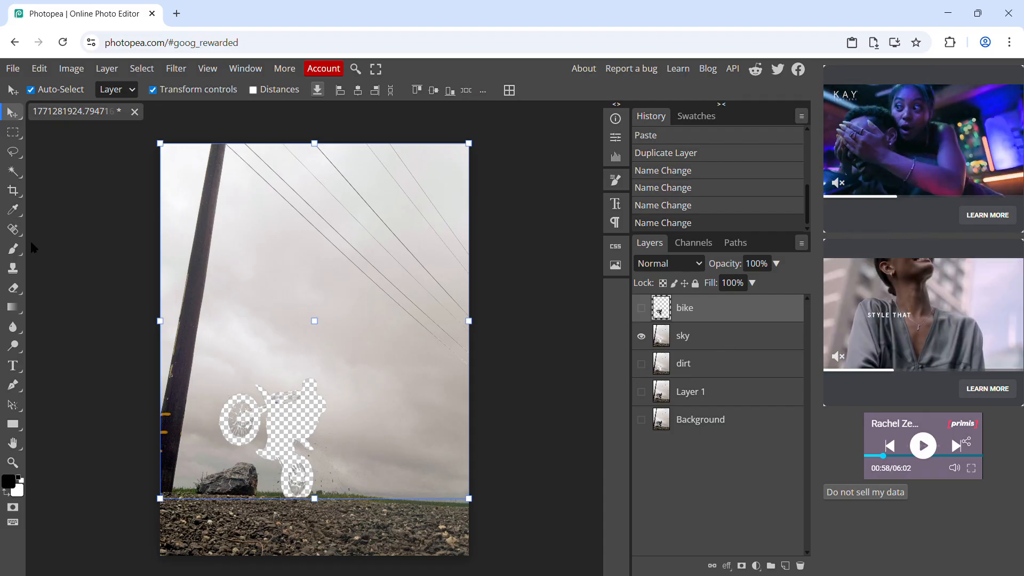
pyautogui.click(734, 337)
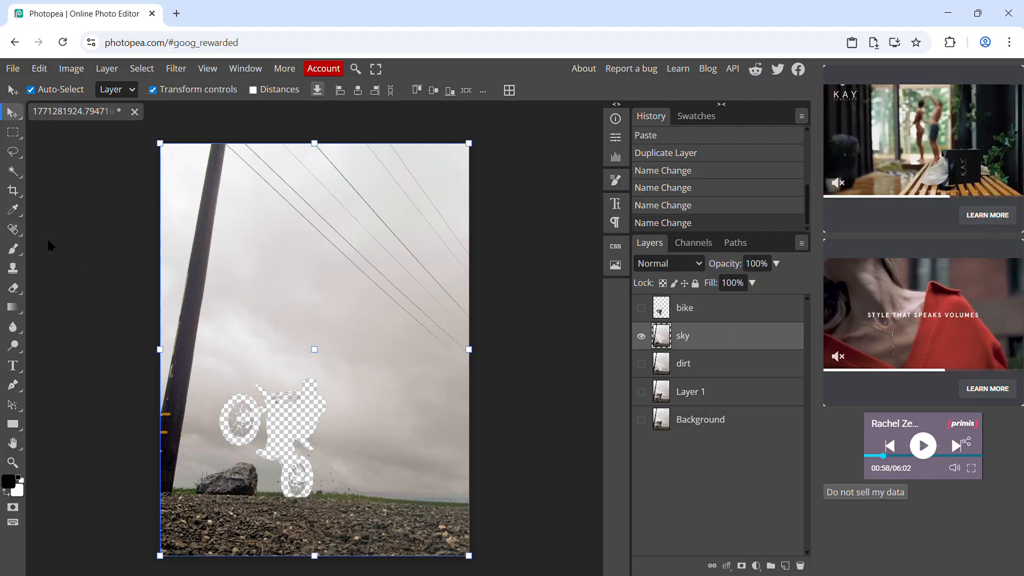
pyautogui.click(20, 171)
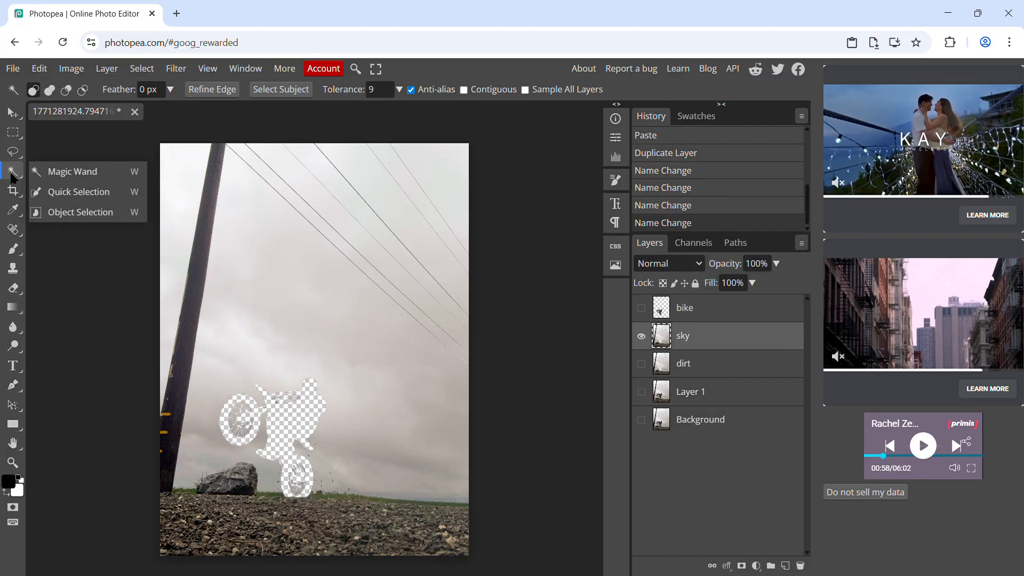
pyautogui.click(13, 132)
pyautogui.moveTo(132, 142); pyautogui.dragTo(523, 493)
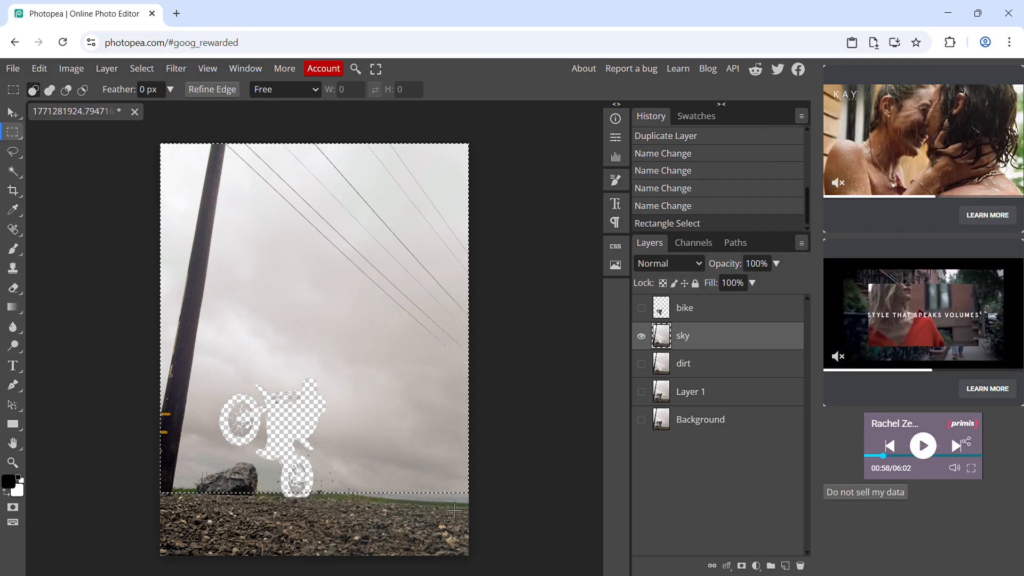
# Step: Extend the sky selection down to the sloping horizon right of the bike by adding small rectangles
pyautogui.click(50, 90)
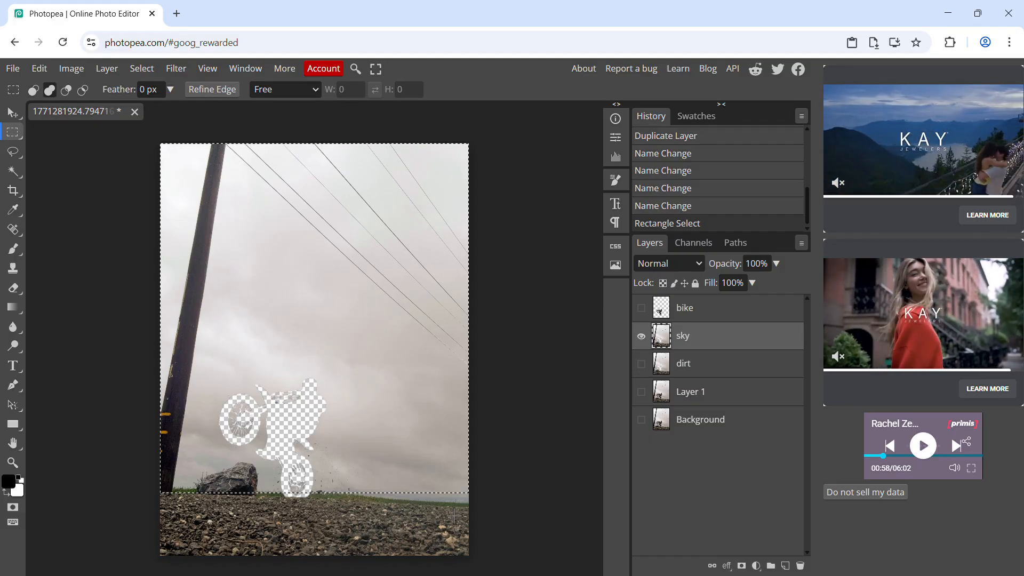
pyautogui.moveTo(451, 497)
pyautogui.mouseDown()
pyautogui.moveTo(440, 496)
pyautogui.moveTo(460, 490)
pyautogui.moveTo(445, 485)
pyautogui.mouseUp()
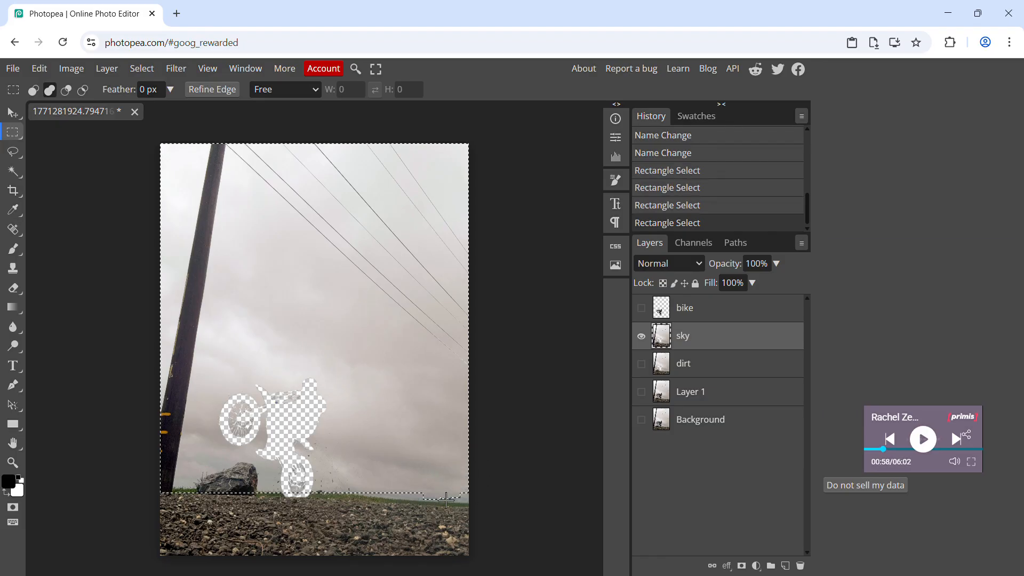
pyautogui.moveTo(387, 500); pyautogui.dragTo(465, 477)
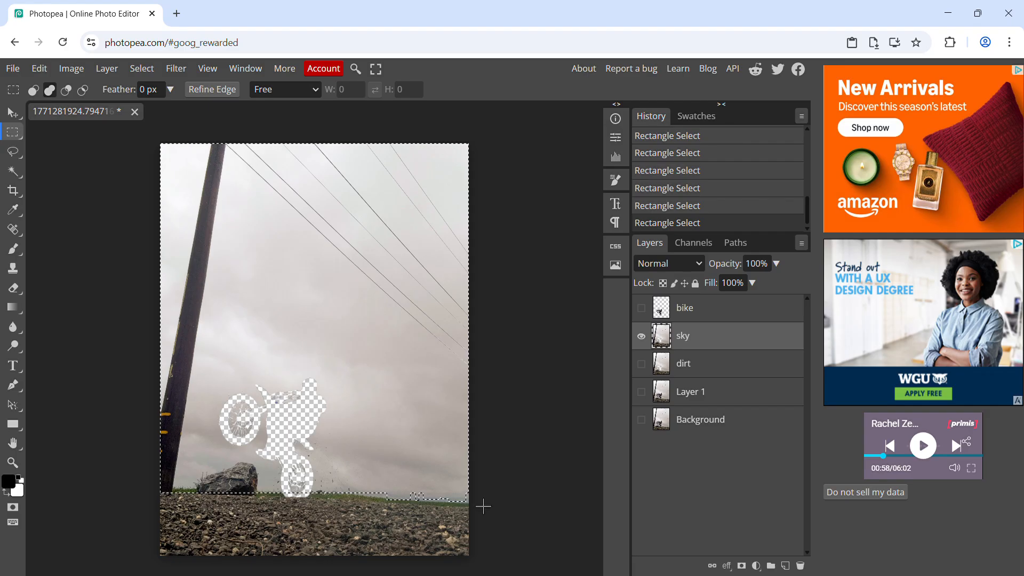
pyautogui.hotkey('ctrl', 'd')
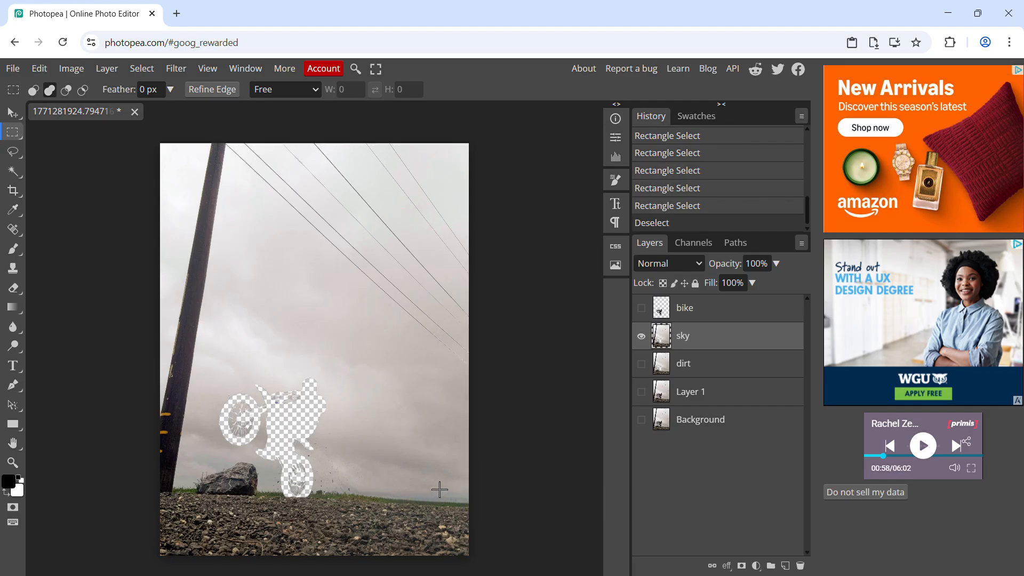
pyautogui.hotkey('ctrl', 'z')
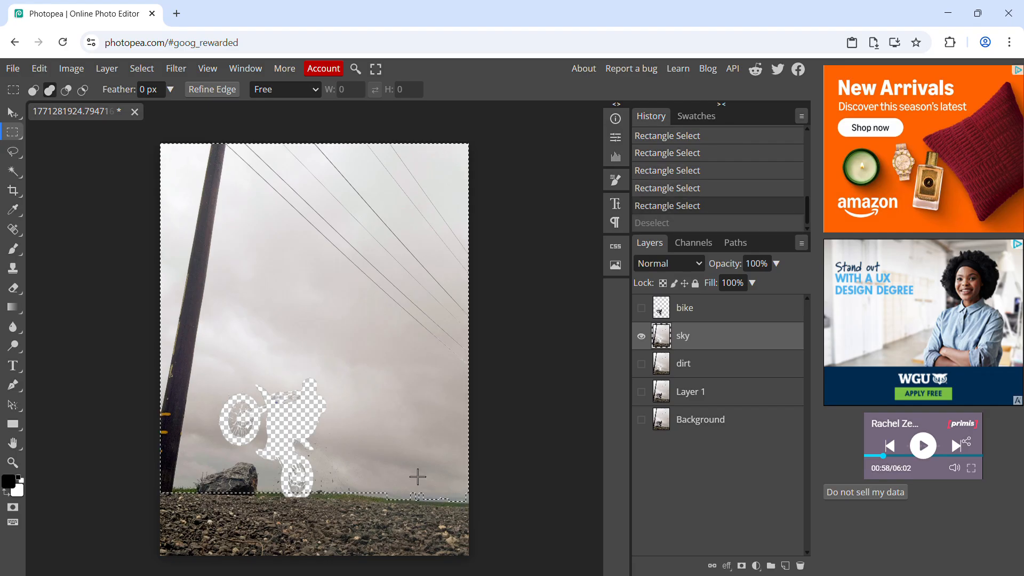
pyautogui.moveTo(384, 503); pyautogui.dragTo(399, 497)
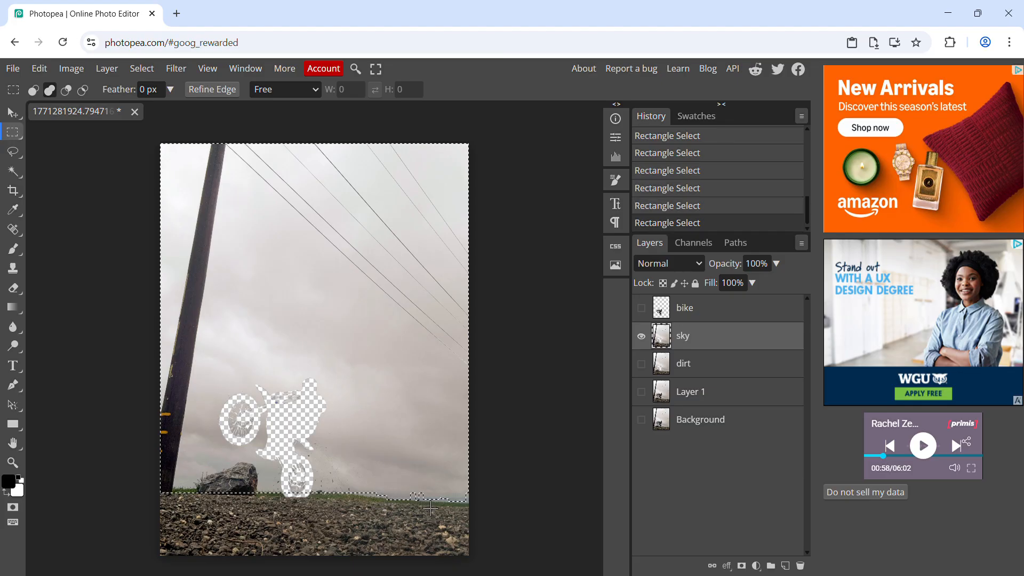
pyautogui.click(418, 506)
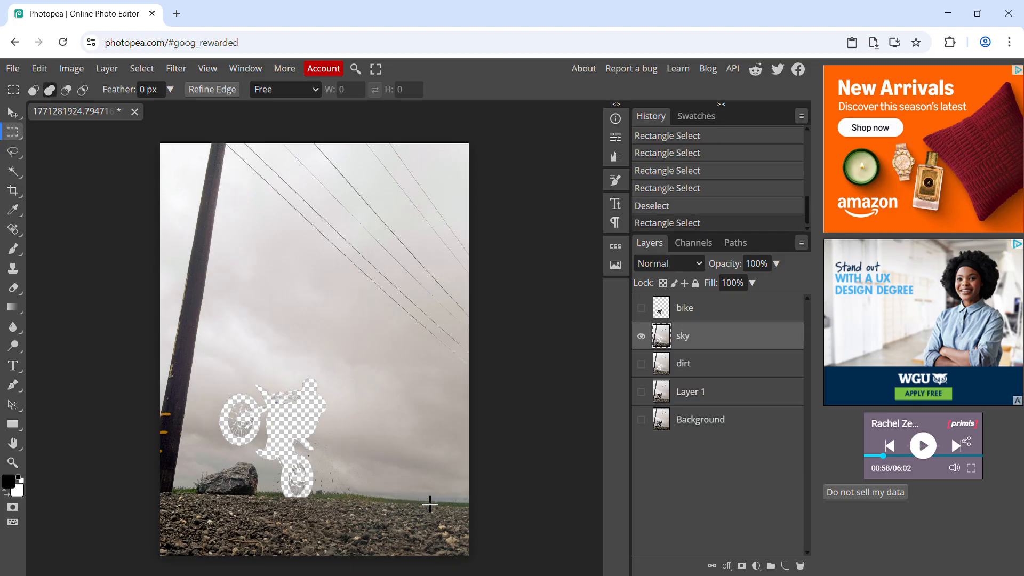
pyautogui.hotkey('ctrl', 'z')
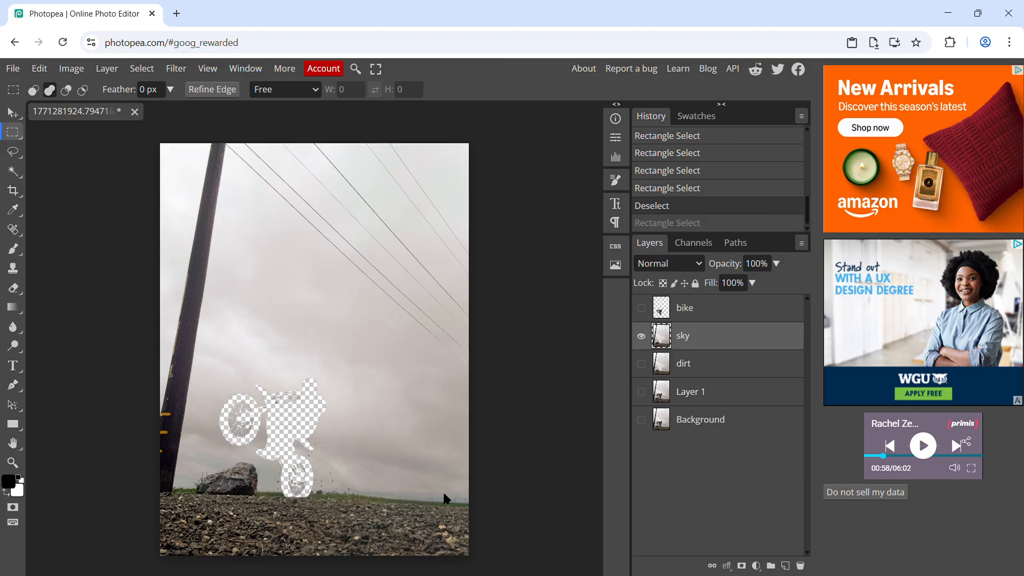
pyautogui.hotkey('ctrl', 'z')
pyautogui.moveTo(426, 507)
pyautogui.mouseDown()
pyautogui.moveTo(434, 502)
pyautogui.moveTo(424, 498)
pyautogui.mouseUp()
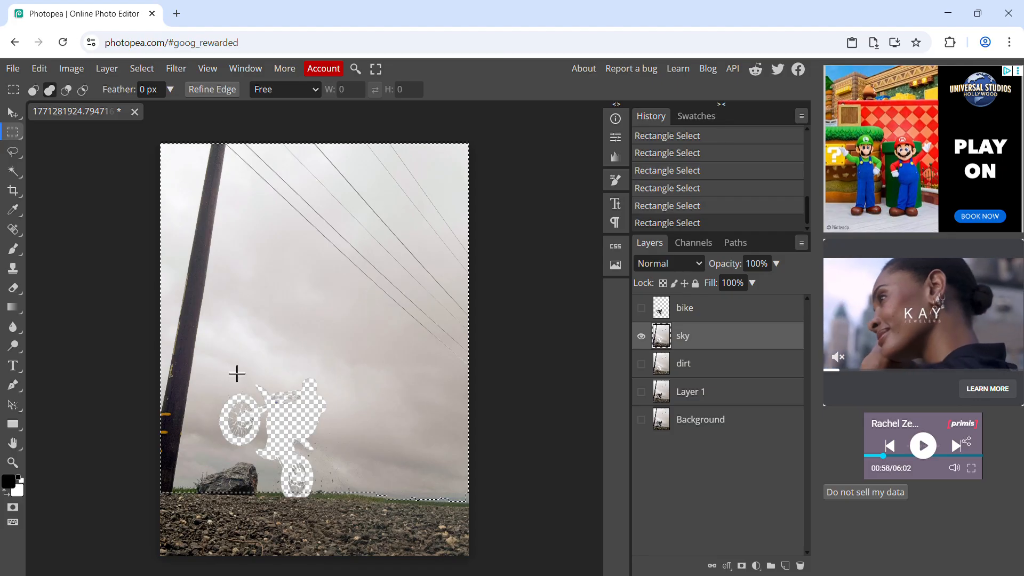
# Step: Subtract the rock from the sky selection with a small rectangle and repeated Magic Wand picks on its dark tones
pyautogui.click(66, 90)
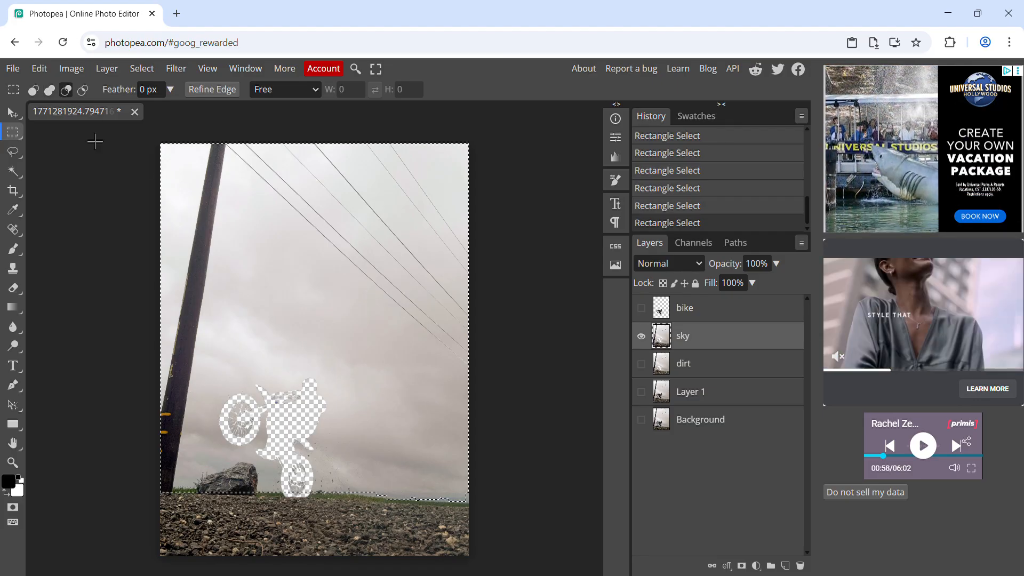
pyautogui.moveTo(231, 479)
pyautogui.mouseDown()
pyautogui.moveTo(249, 505)
pyautogui.moveTo(284, 452)
pyautogui.moveTo(277, 483)
pyautogui.moveTo(229, 482)
pyautogui.moveTo(230, 493)
pyautogui.mouseUp()
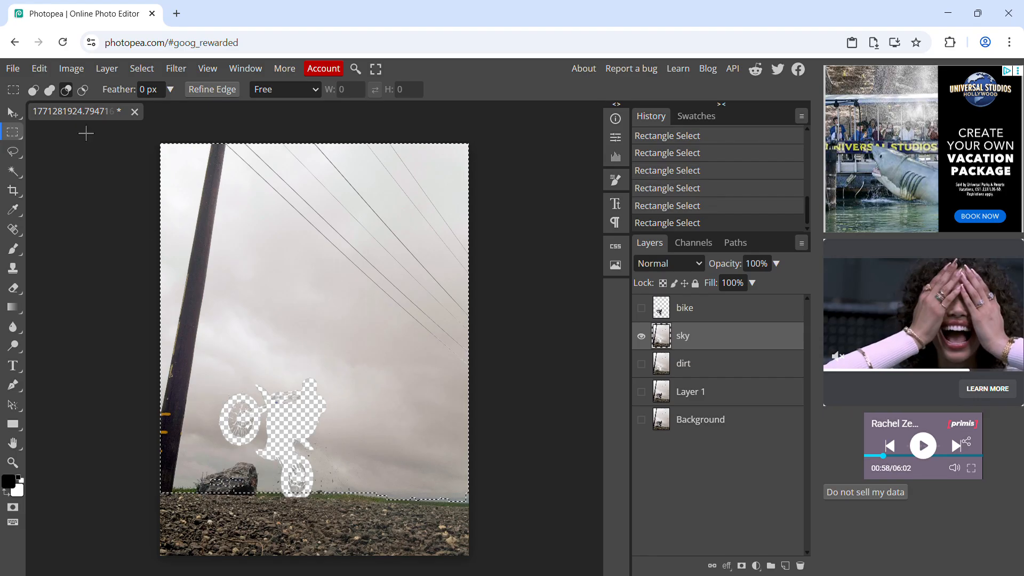
pyautogui.click(17, 171)
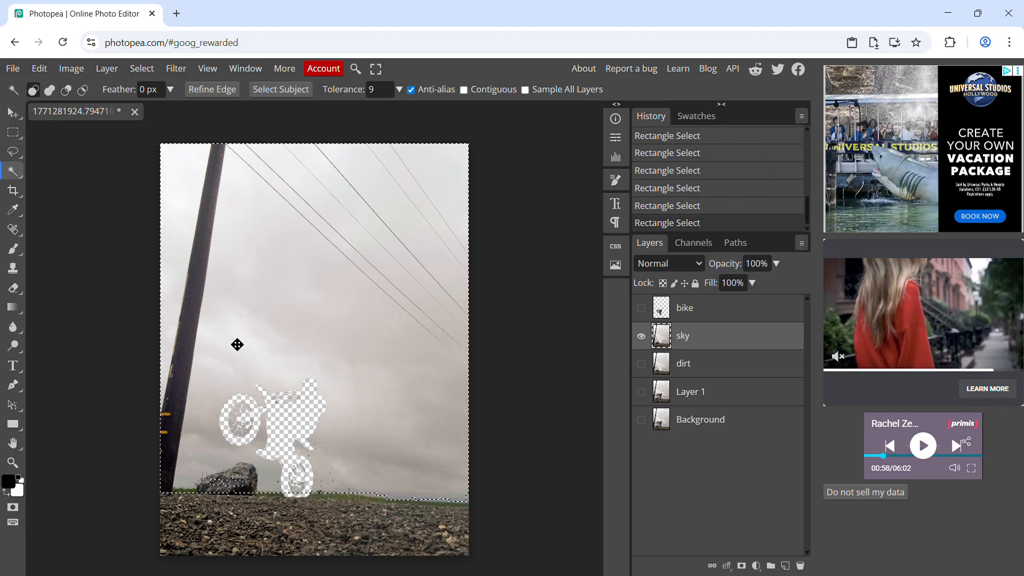
pyautogui.moveTo(241, 477); pyautogui.dragTo(248, 498)
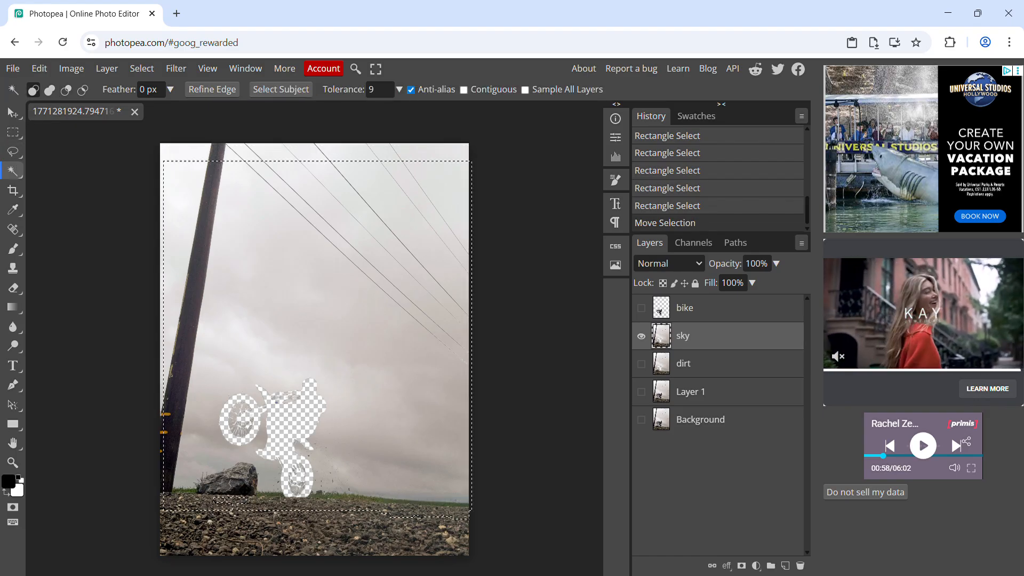
pyautogui.hotkey('ctrl', 'z')
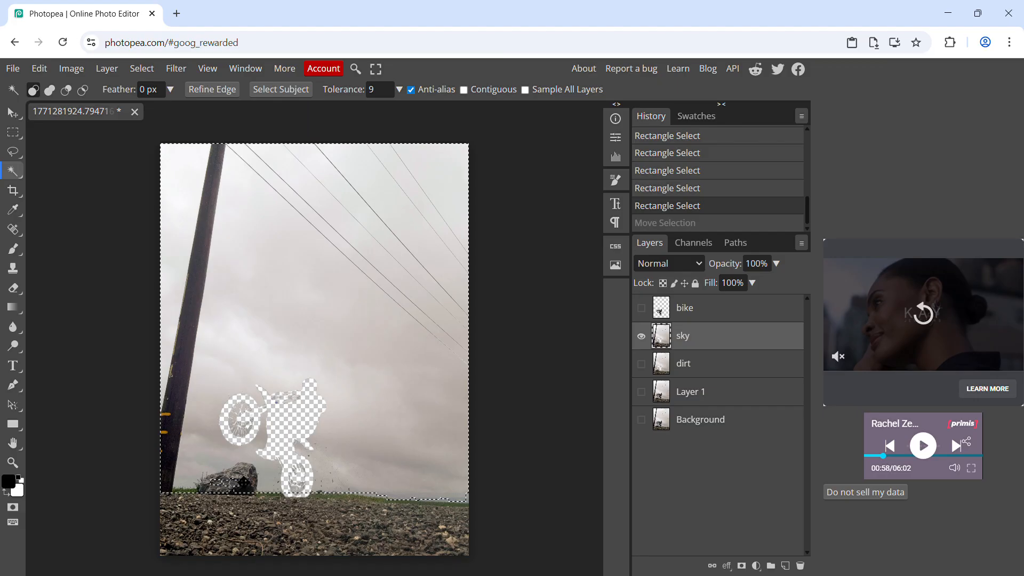
pyautogui.click(66, 90)
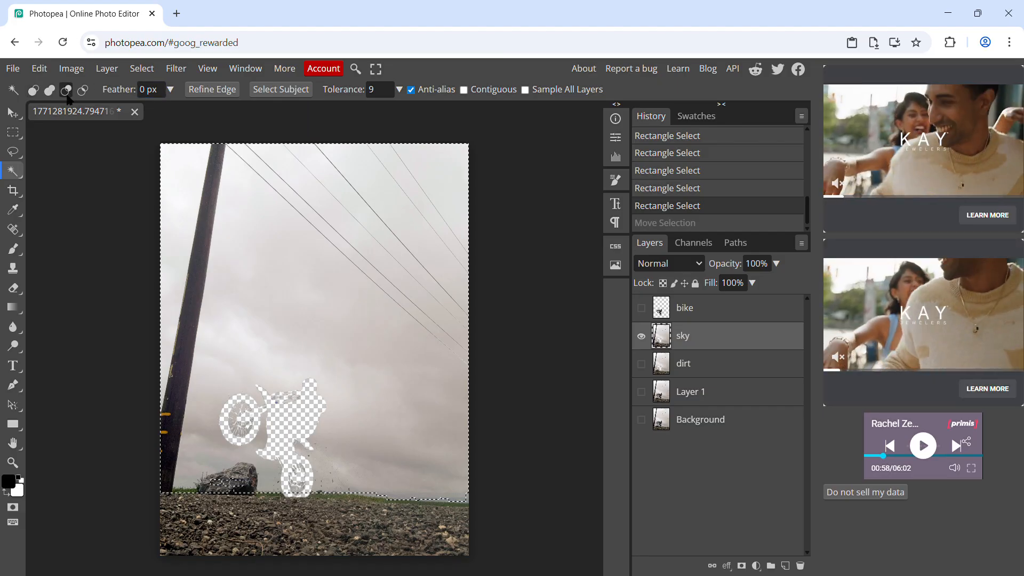
pyautogui.click(247, 481)
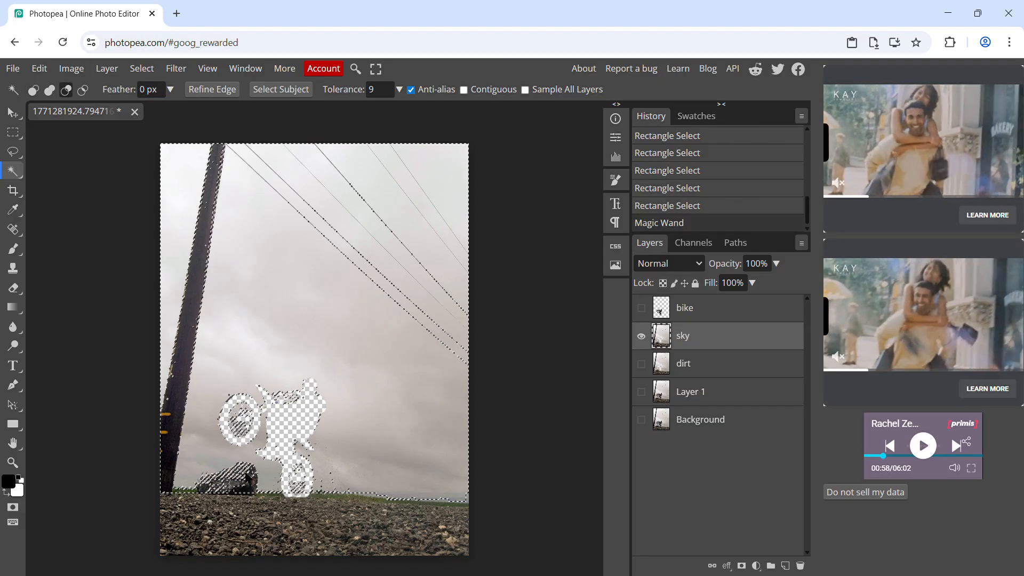
pyautogui.click(247, 482)
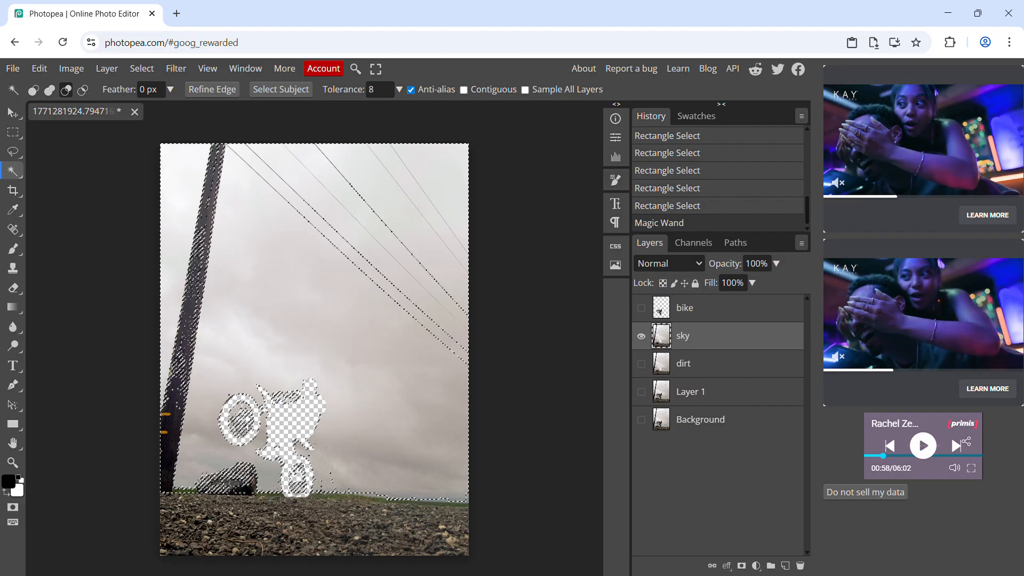
pyautogui.click(248, 483)
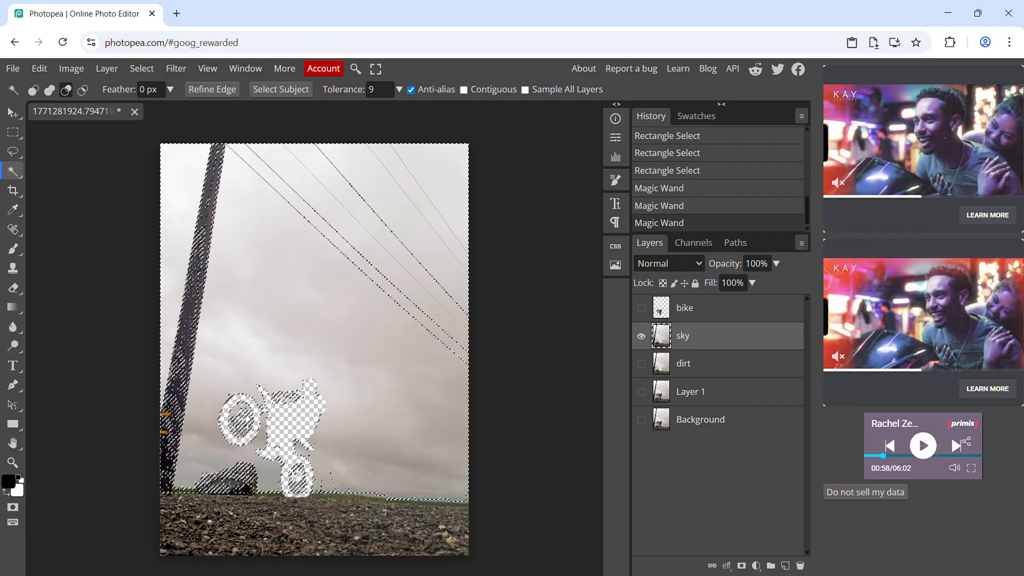
pyautogui.click(236, 484)
pyautogui.click(234, 483)
pyautogui.click(233, 484)
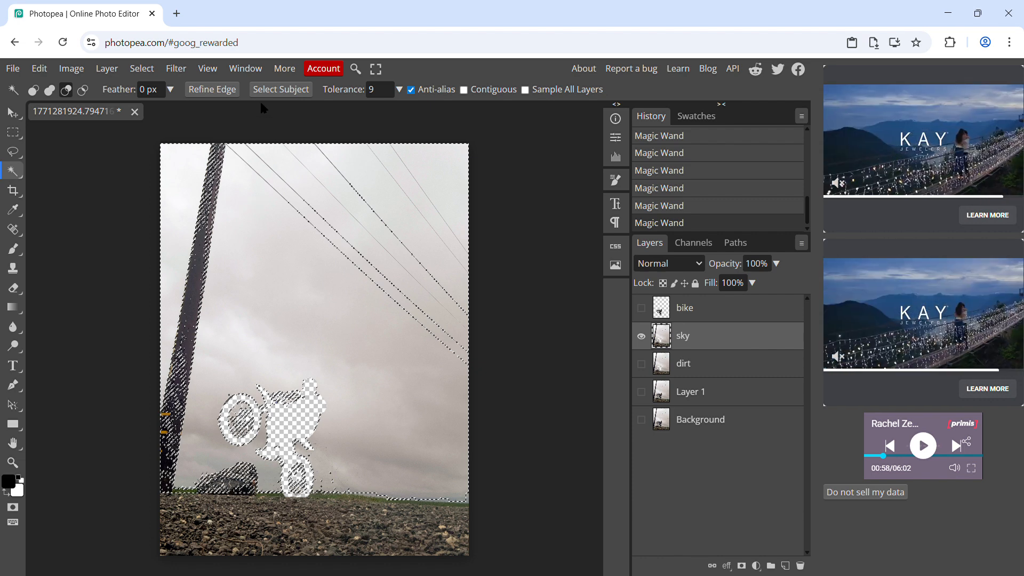
# Step: Output the sky selection to a new layer through Refine Edge and delete the original sky layer
pyautogui.click(208, 91)
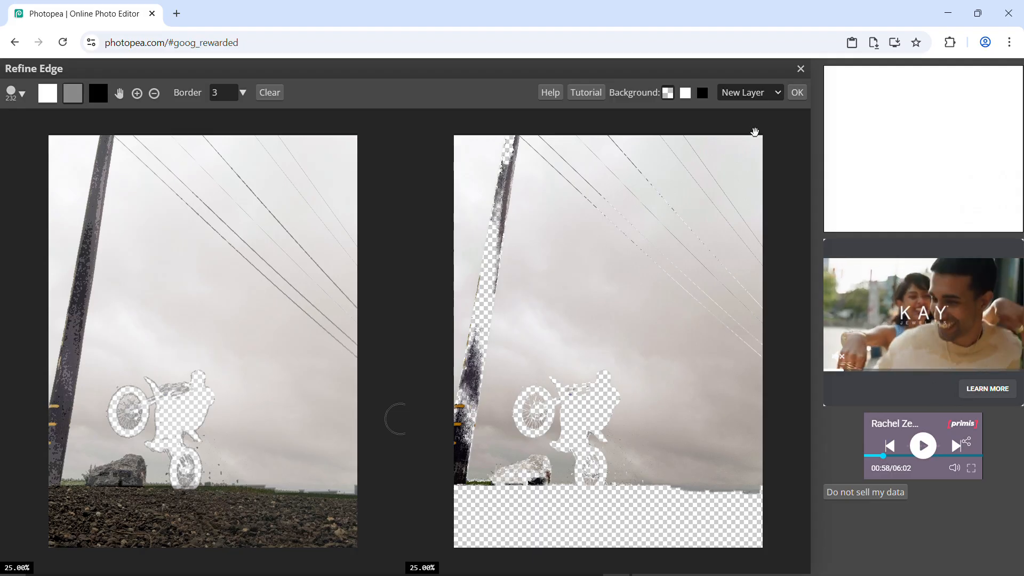
pyautogui.click(803, 93)
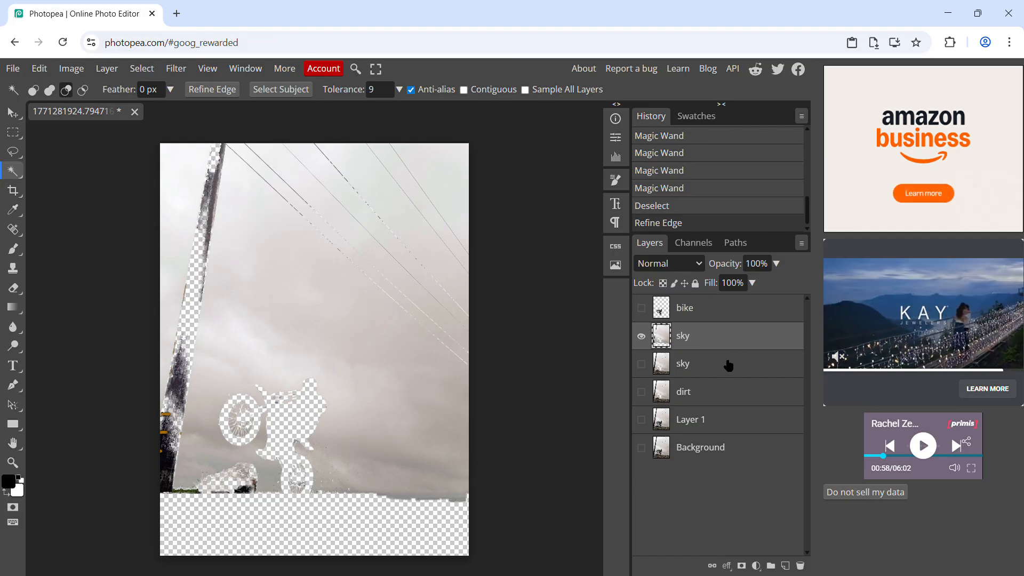
pyautogui.click(766, 362)
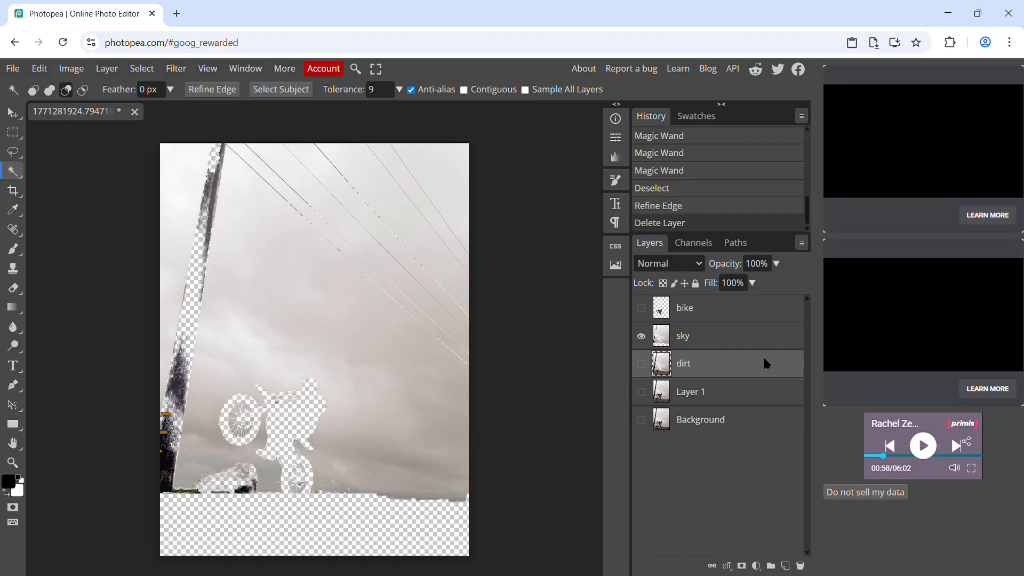
# Step: Hide the sky layer, show the dirt layer, and copy its lassoed gravel ground below the horizon to a new layer
pyautogui.click(642, 336)
pyautogui.click(641, 364)
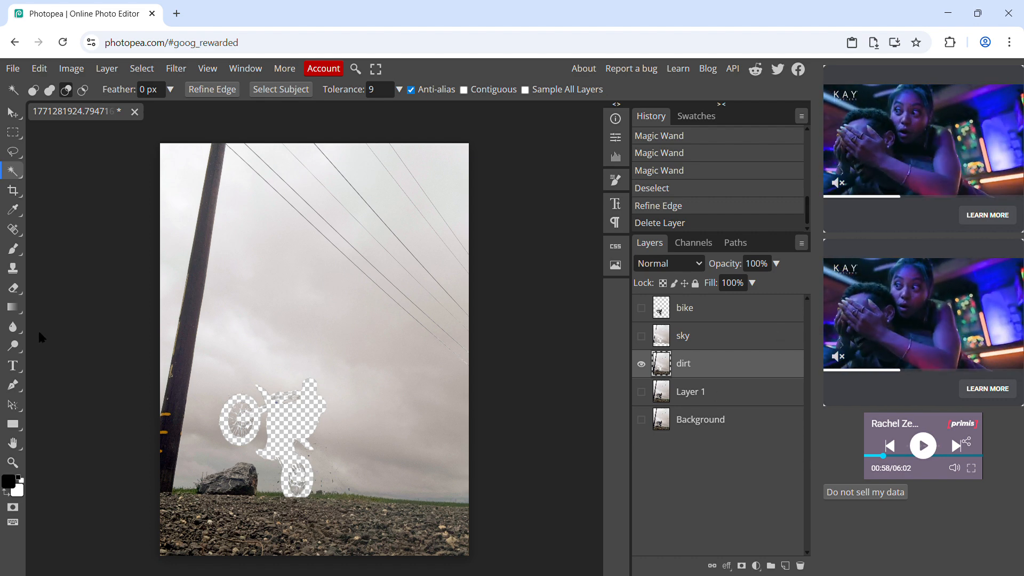
pyautogui.click(11, 152)
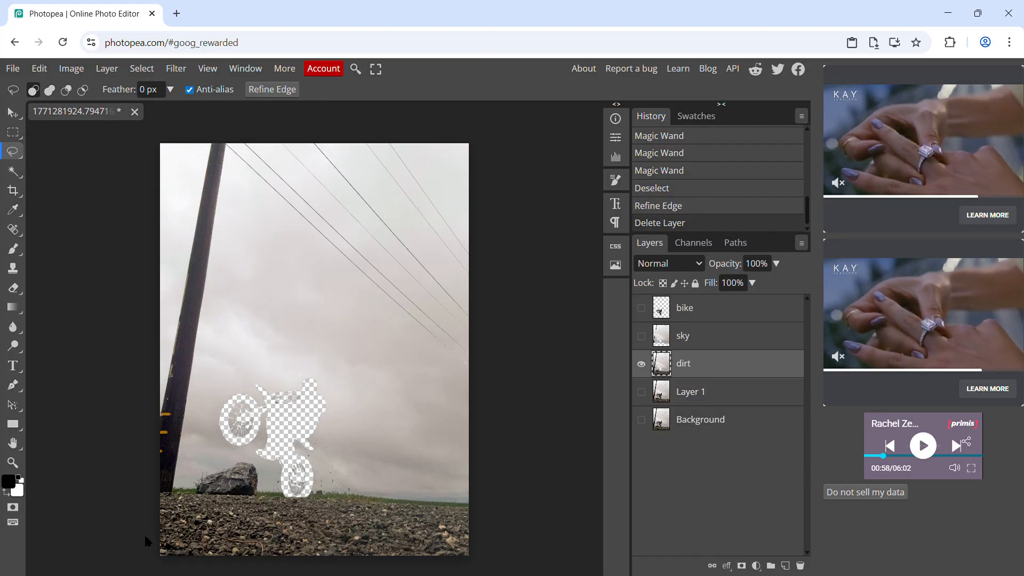
pyautogui.moveTo(160, 488); pyautogui.dragTo(172, 489)
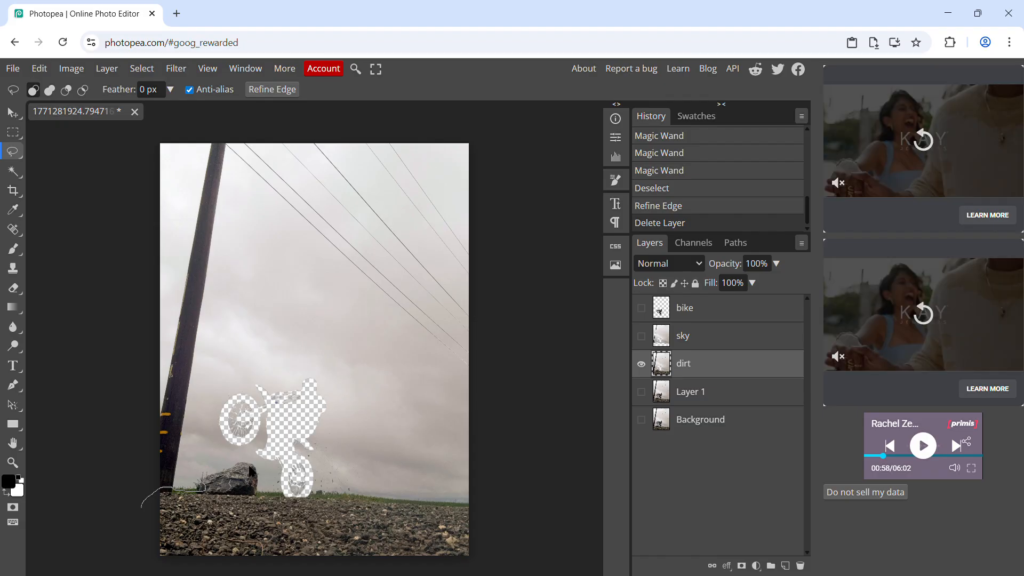
pyautogui.moveTo(274, 493); pyautogui.dragTo(319, 499)
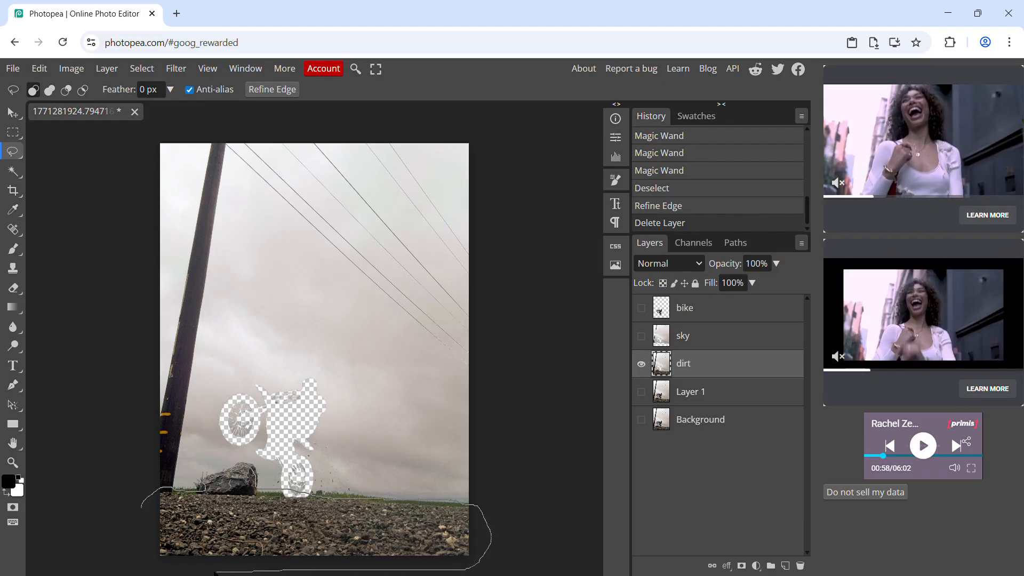
pyautogui.moveTo(143, 510); pyautogui.dragTo(152, 508)
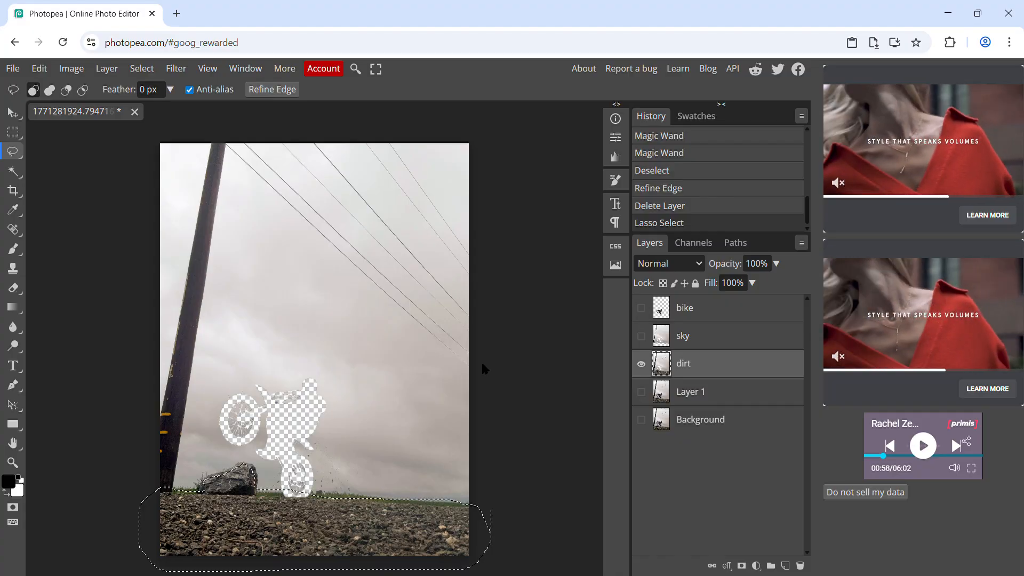
pyautogui.hotkey('ctrl', 'v')
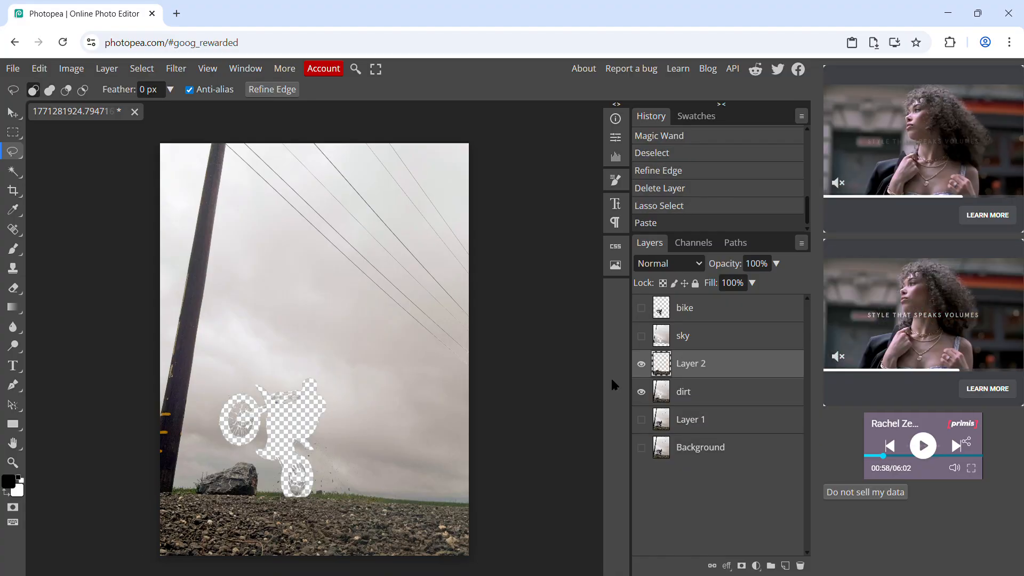
# Step: Delete the old dirt layer and rename the copied gravel ground layer as Dirt
pyautogui.click(735, 392)
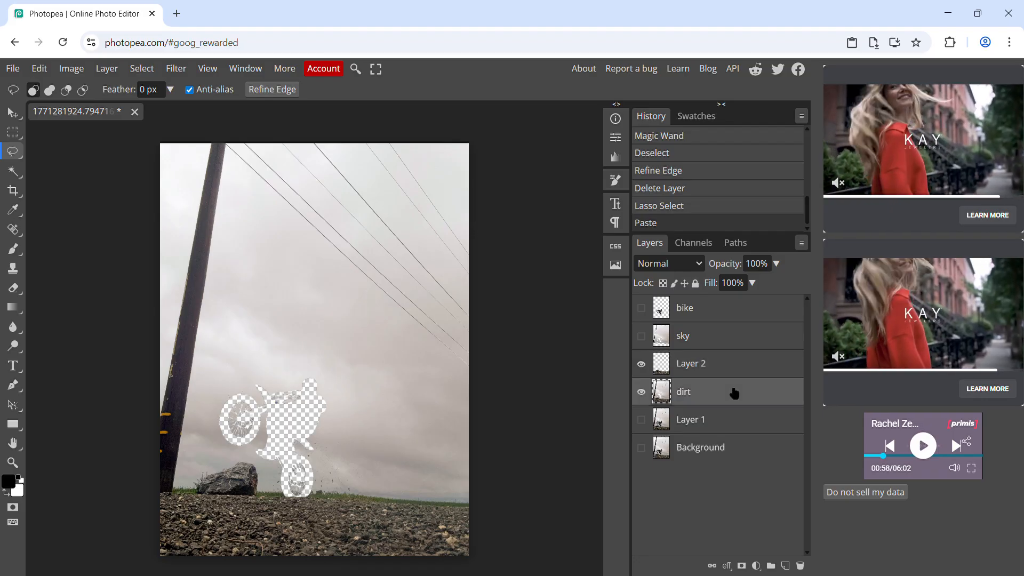
pyautogui.press('Delete')
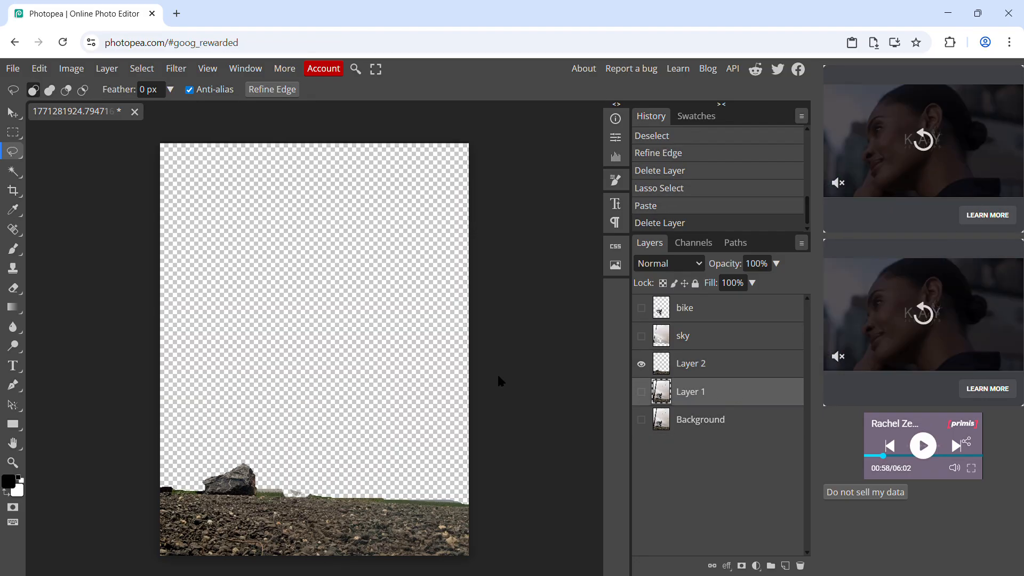
pyautogui.click(697, 369)
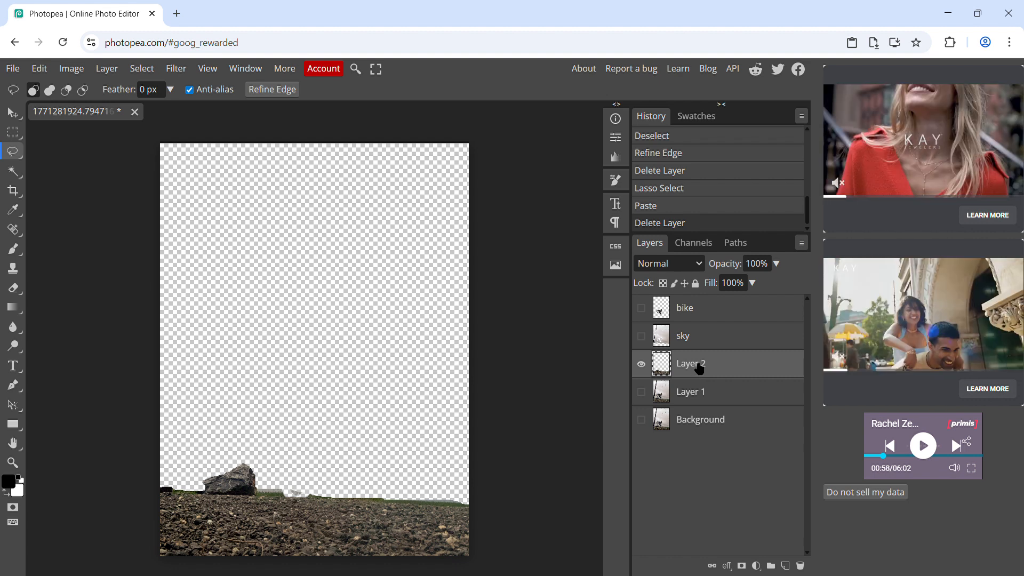
pyautogui.doubleClick(698, 365)
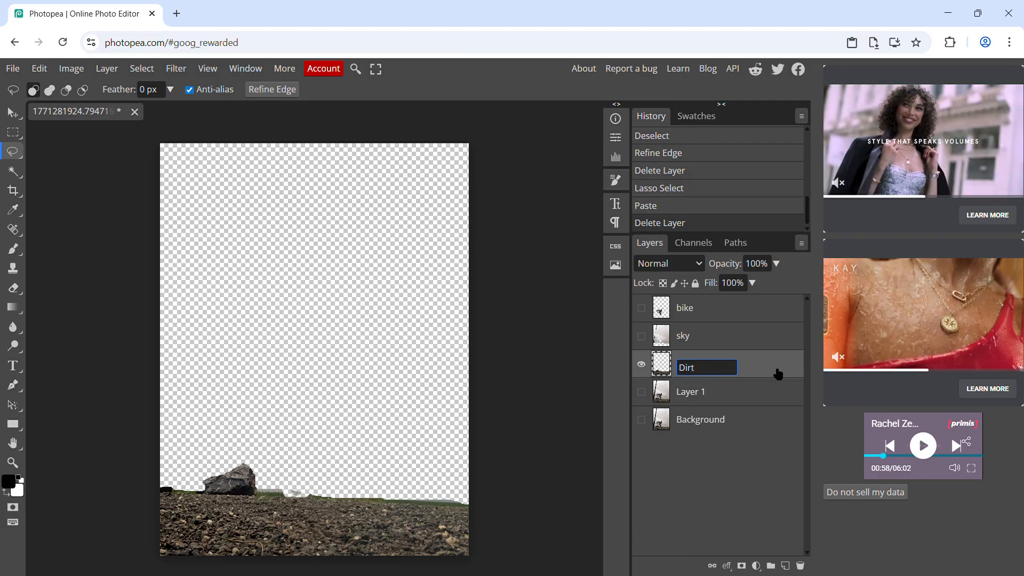
pyautogui.press('Return')
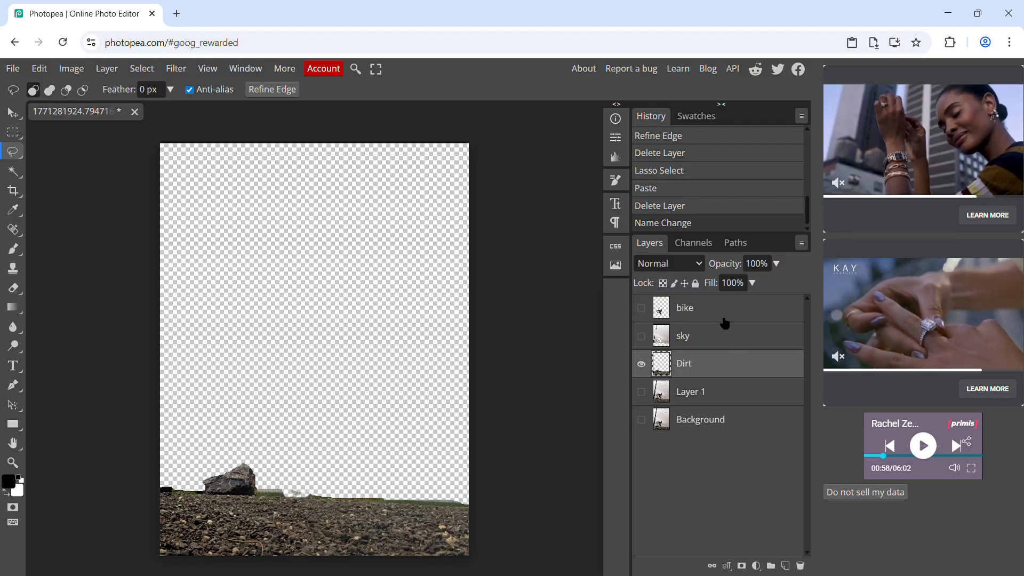
# Step: Show the sky and bike layers and turn on Layer 1 beneath the cutouts to fill the gaps
pyautogui.click(641, 336)
pyautogui.click(642, 308)
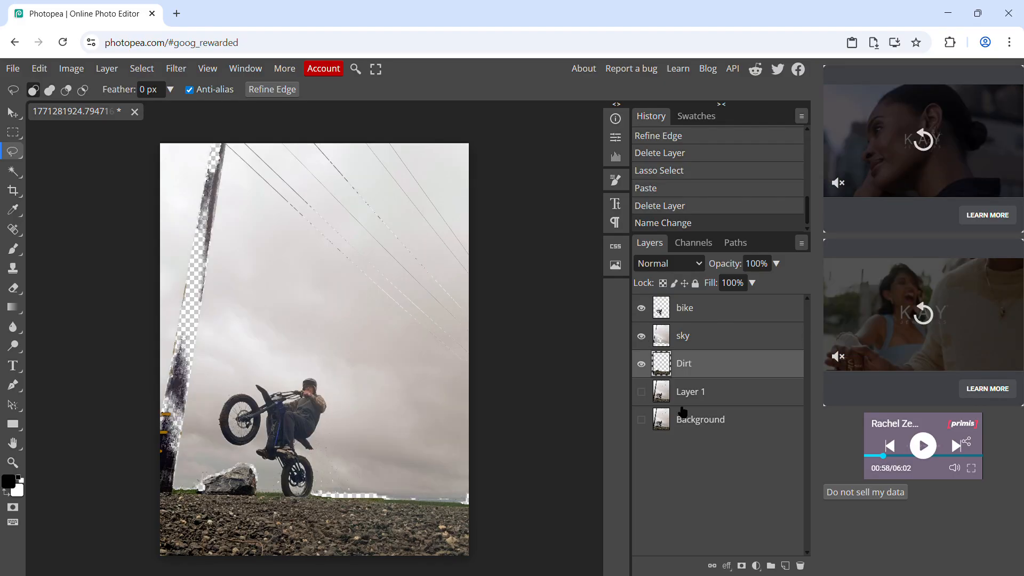
pyautogui.click(642, 393)
pyautogui.click(641, 393)
pyautogui.click(642, 393)
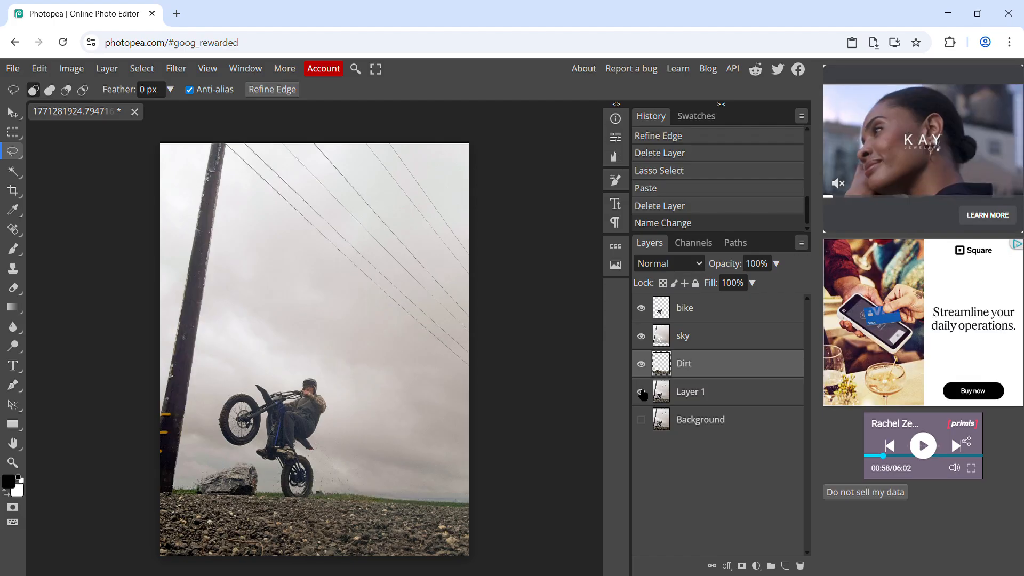
# Step: Mask the sky layer and darken it with a Curves adjustment above it, using points 197 to 158 and 110 to 54
pyautogui.click(753, 335)
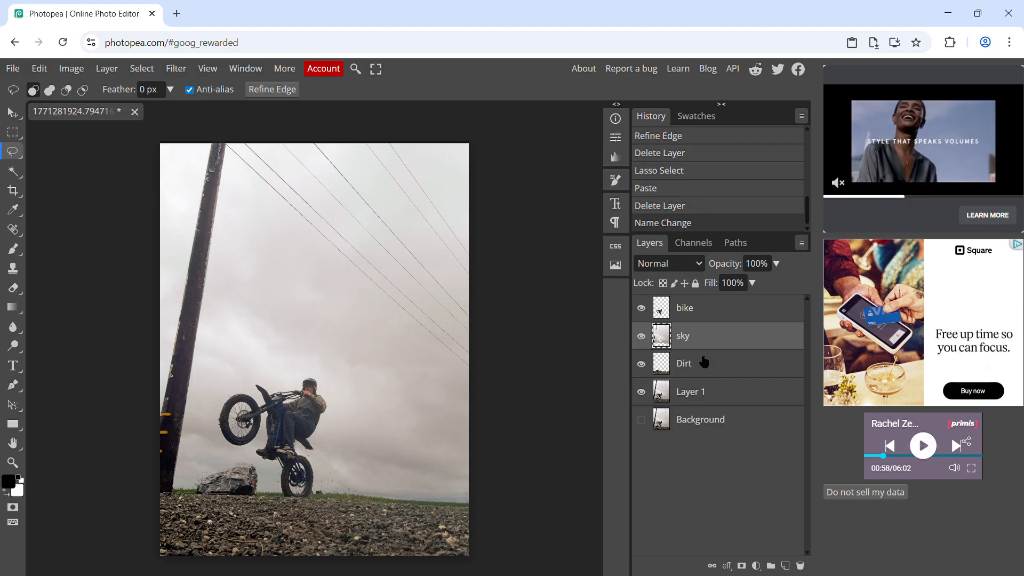
pyautogui.click(742, 566)
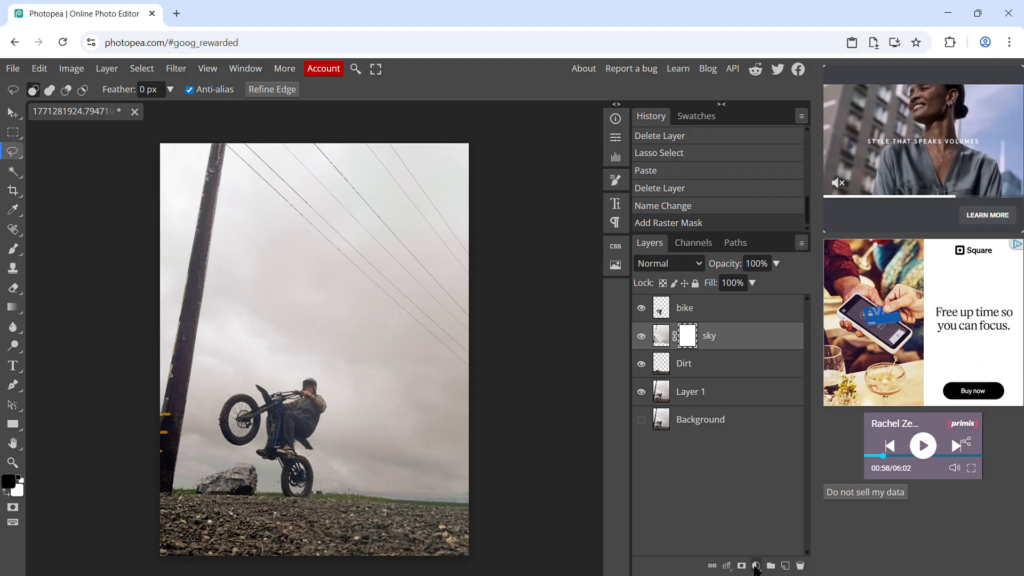
pyautogui.click(757, 566)
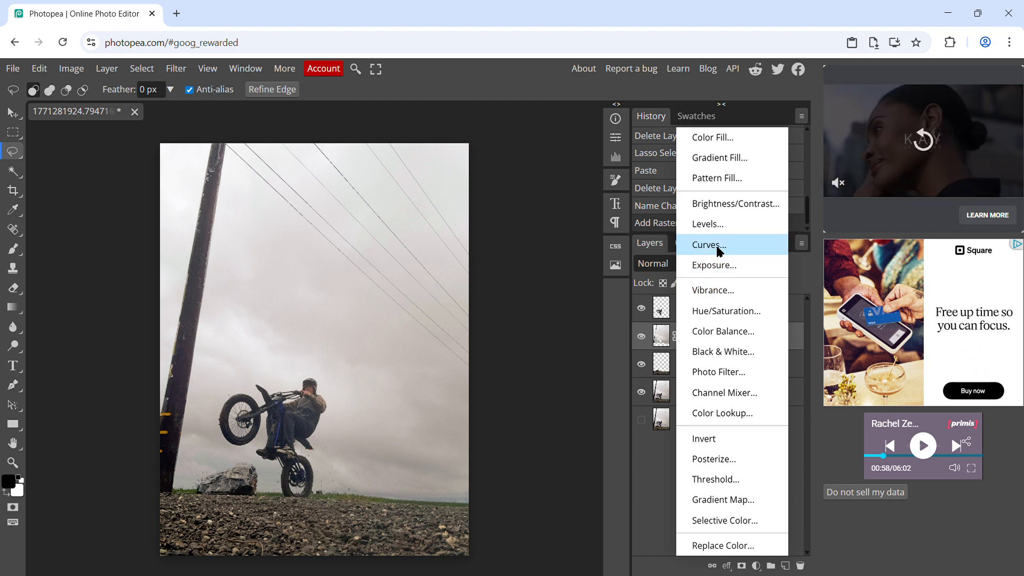
pyautogui.click(710, 245)
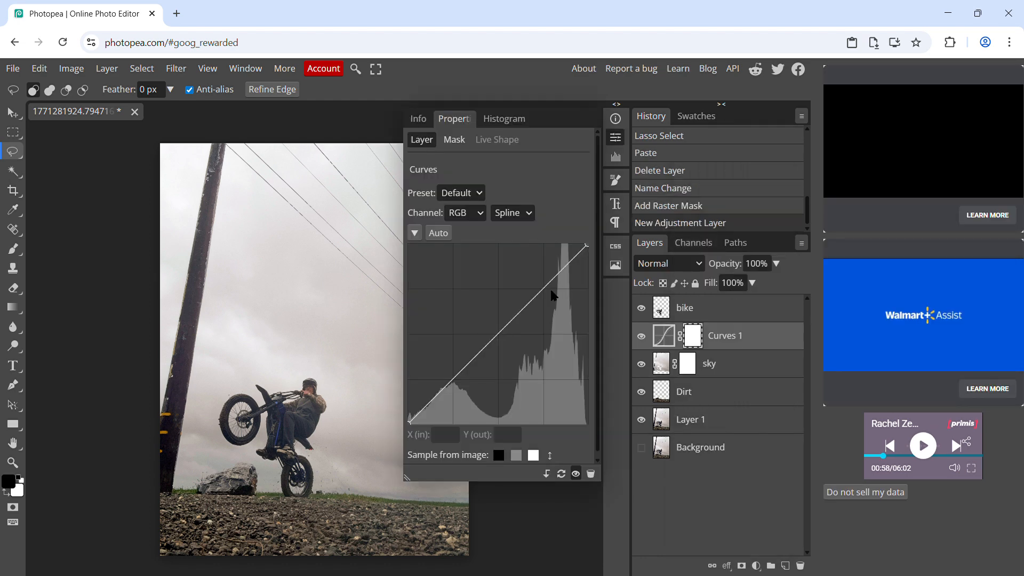
pyautogui.moveTo(517, 316); pyautogui.dragTo(549, 315)
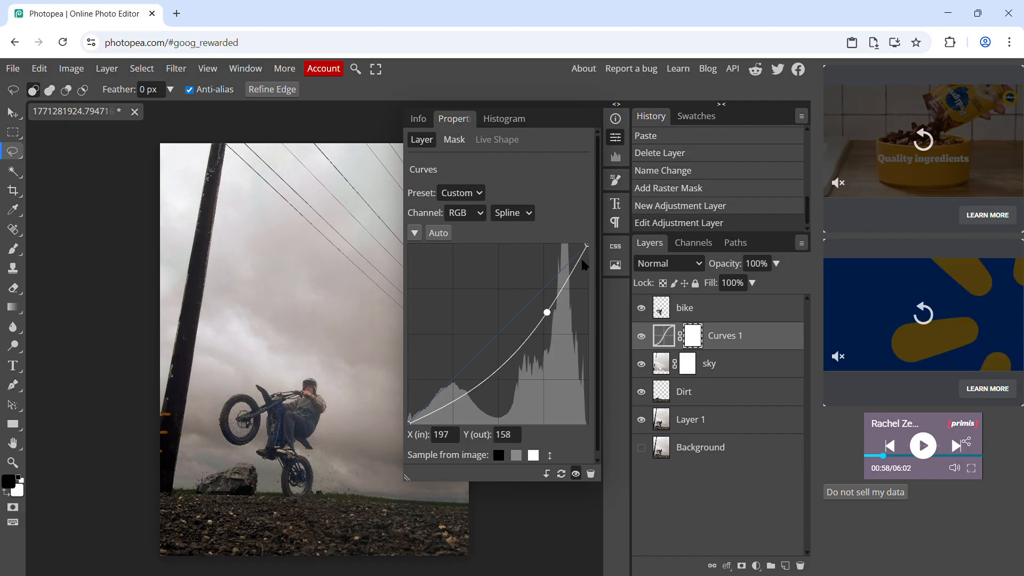
pyautogui.click(481, 381)
pyautogui.moveTo(481, 381)
pyautogui.mouseDown()
pyautogui.moveTo(468, 370)
pyautogui.moveTo(492, 403)
pyautogui.moveTo(474, 364)
pyautogui.moveTo(487, 390)
pyautogui.mouseUp()
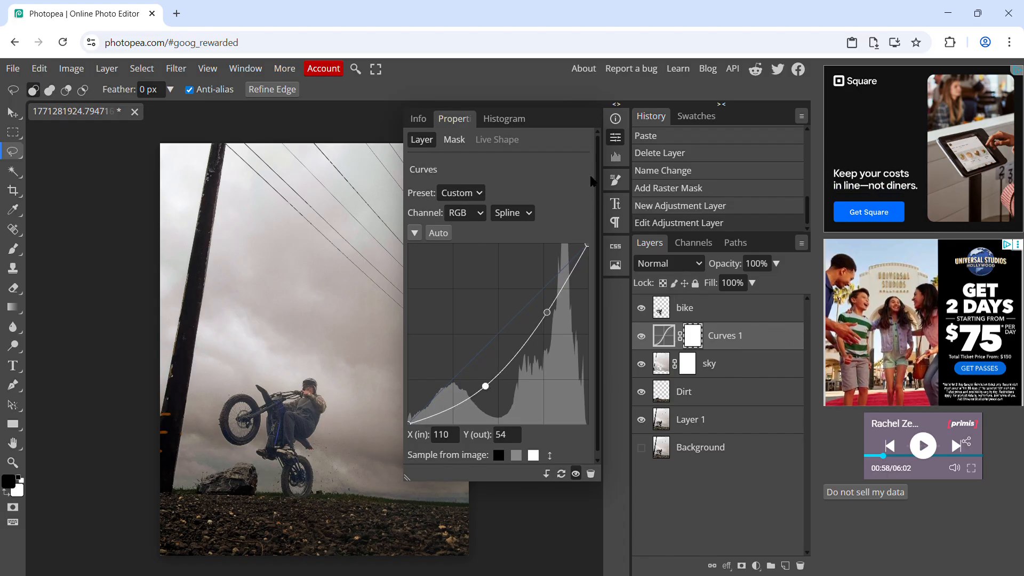
# Step: Merge the Curves adjustment down into the sky layer and toggle that layer's visibility to compare the result
pyautogui.click(781, 334)
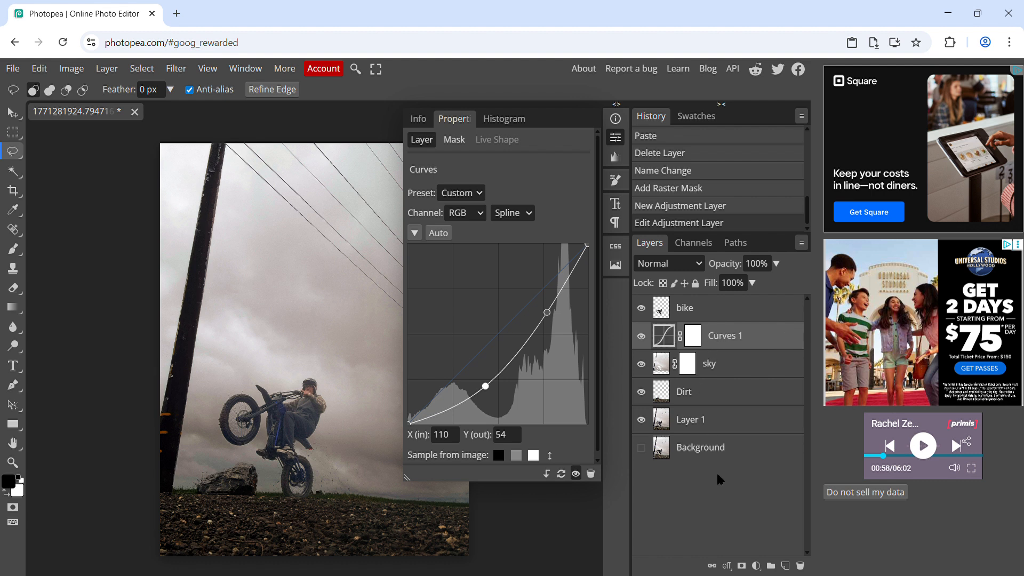
pyautogui.moveTo(765, 338); pyautogui.dragTo(693, 370)
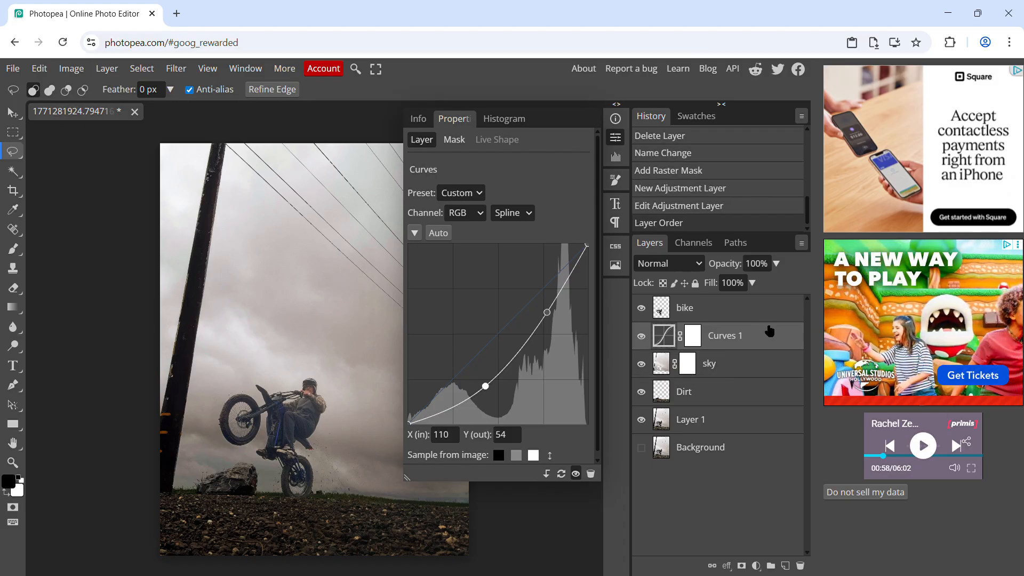
pyautogui.rightClick(768, 335)
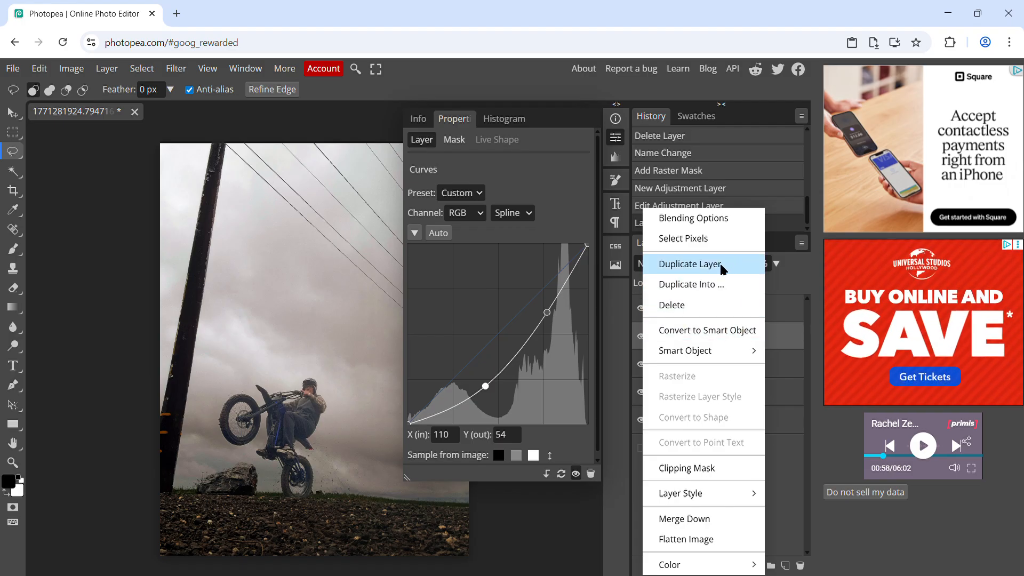
pyautogui.click(714, 520)
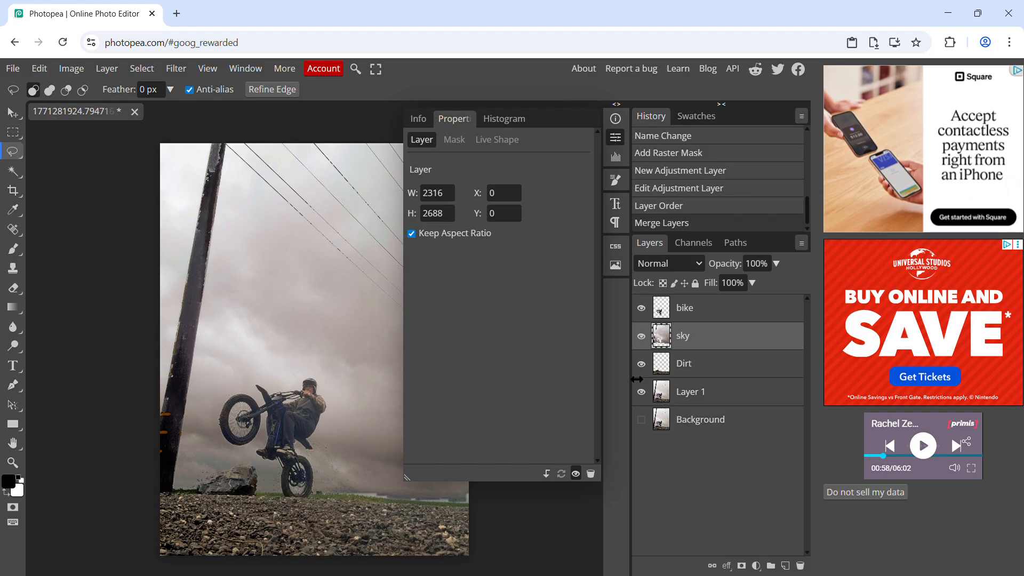
pyautogui.click(642, 338)
pyautogui.click(642, 338)
pyautogui.click(642, 339)
pyautogui.click(642, 338)
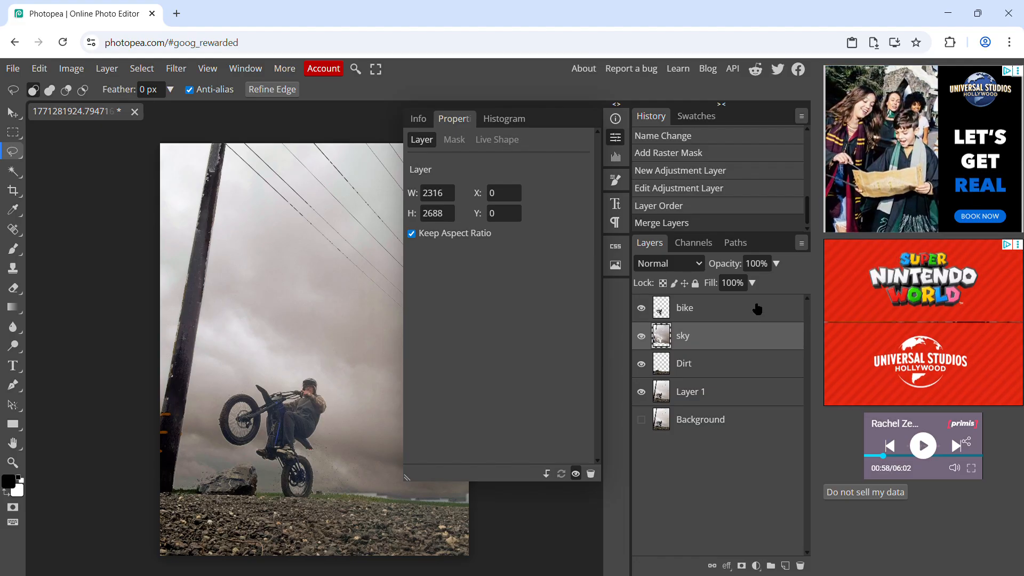
# Step: Brighten the Dirt layer with a Curves adjustment, input 67 and output 108, and merge it down into the layer
pyautogui.click(745, 363)
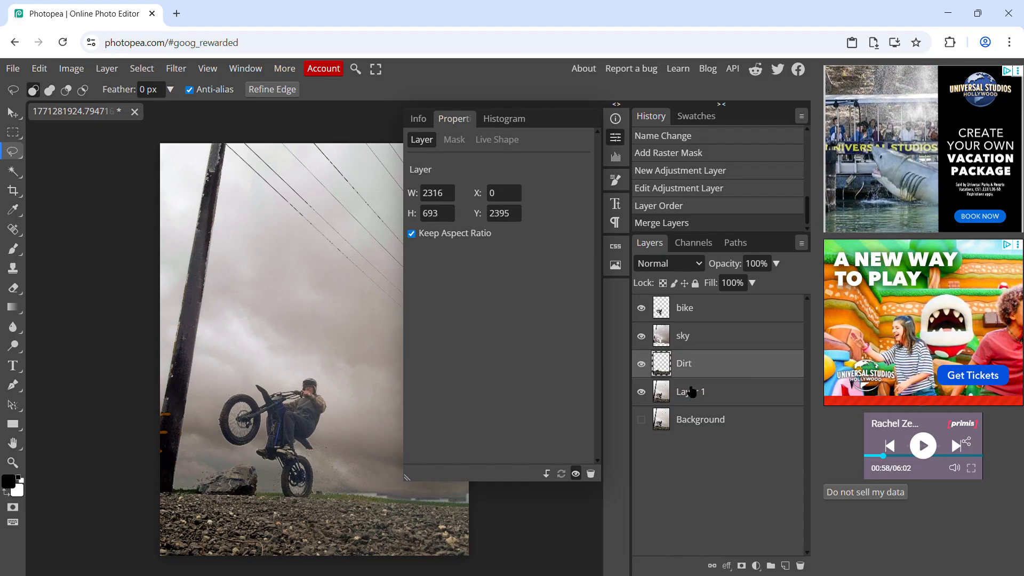
pyautogui.click(756, 565)
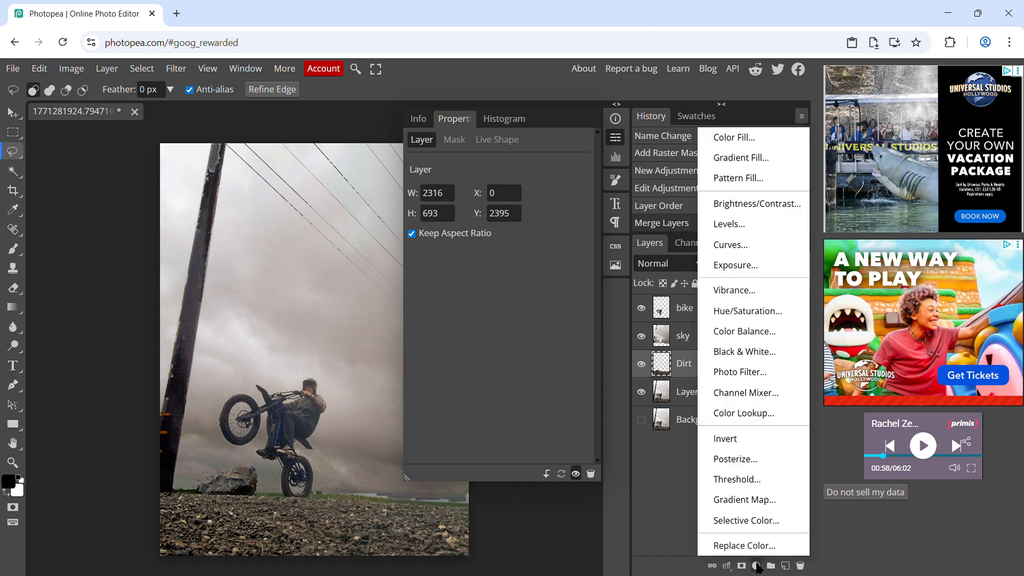
pyautogui.click(735, 249)
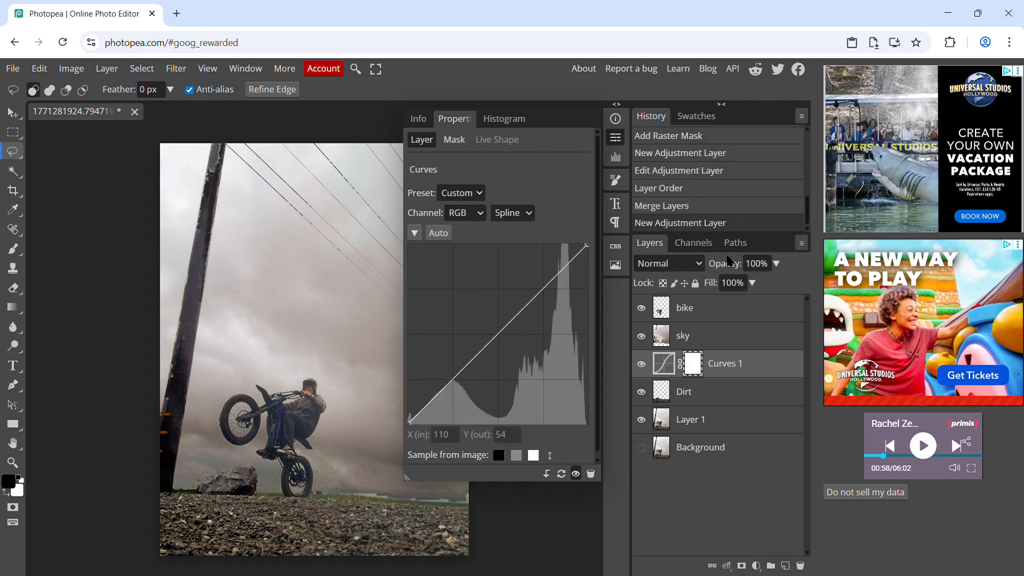
pyautogui.moveTo(507, 330); pyautogui.dragTo(456, 349)
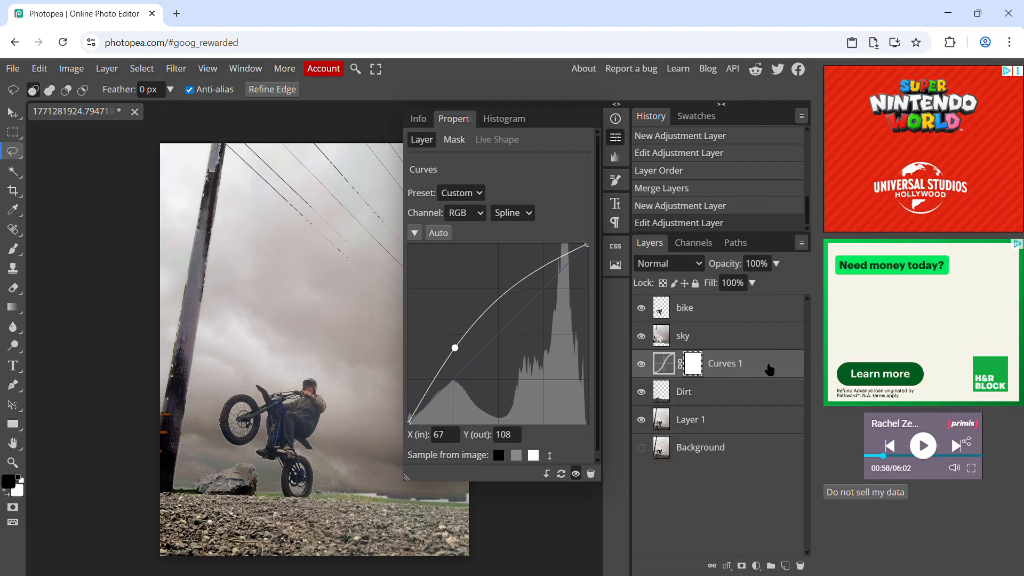
pyautogui.rightClick(787, 367)
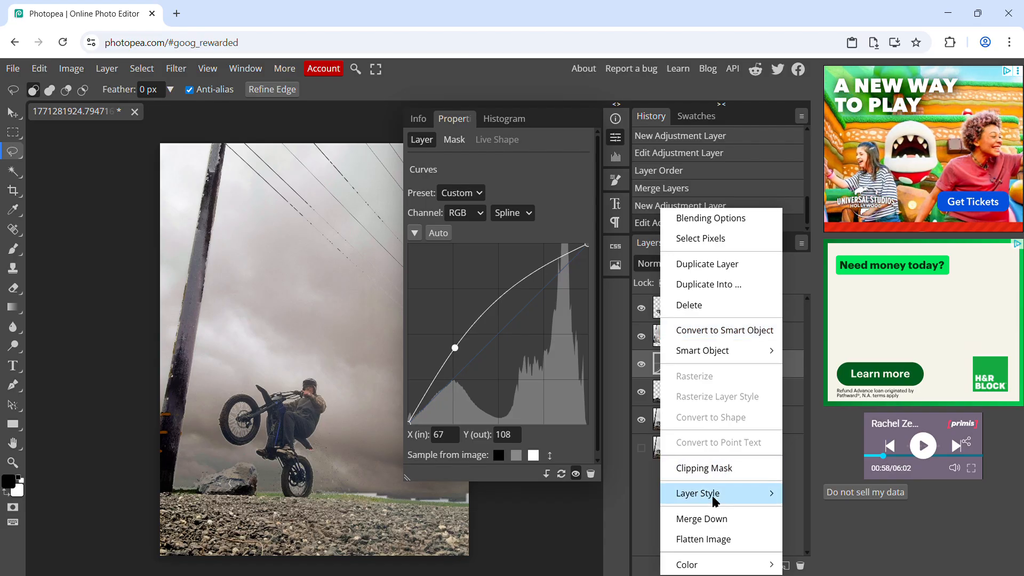
pyautogui.click(716, 518)
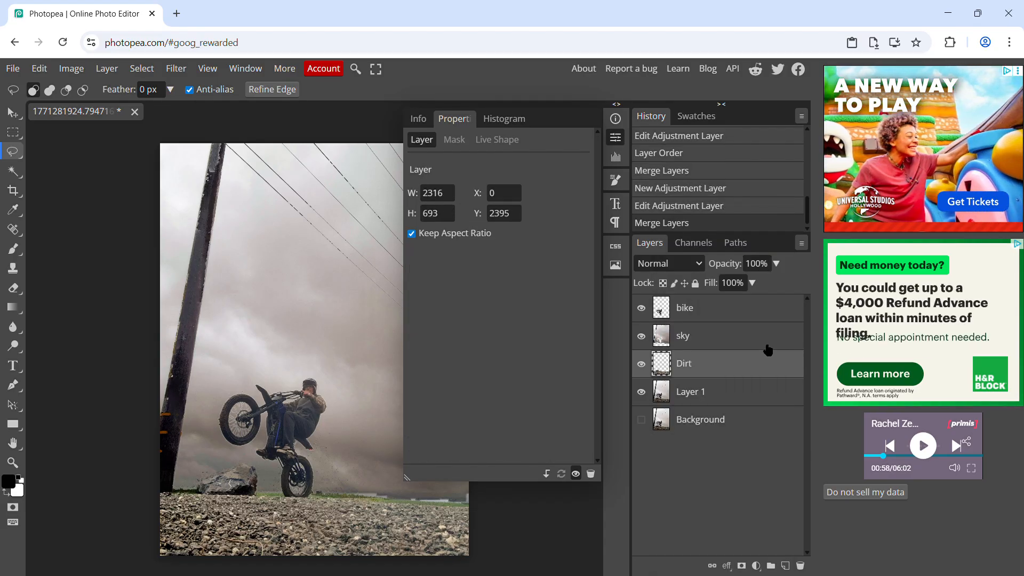
# Step: Add a Brightness/Contrast adjustment above the bike layer with brightness 50 and contrast 39, and merge it down into the bike
pyautogui.click(757, 312)
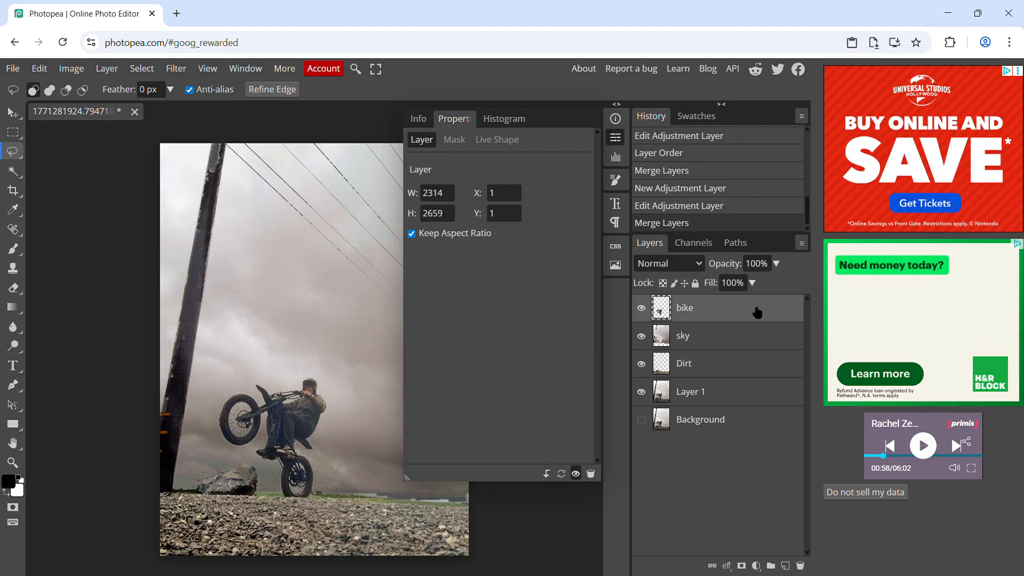
pyautogui.click(756, 566)
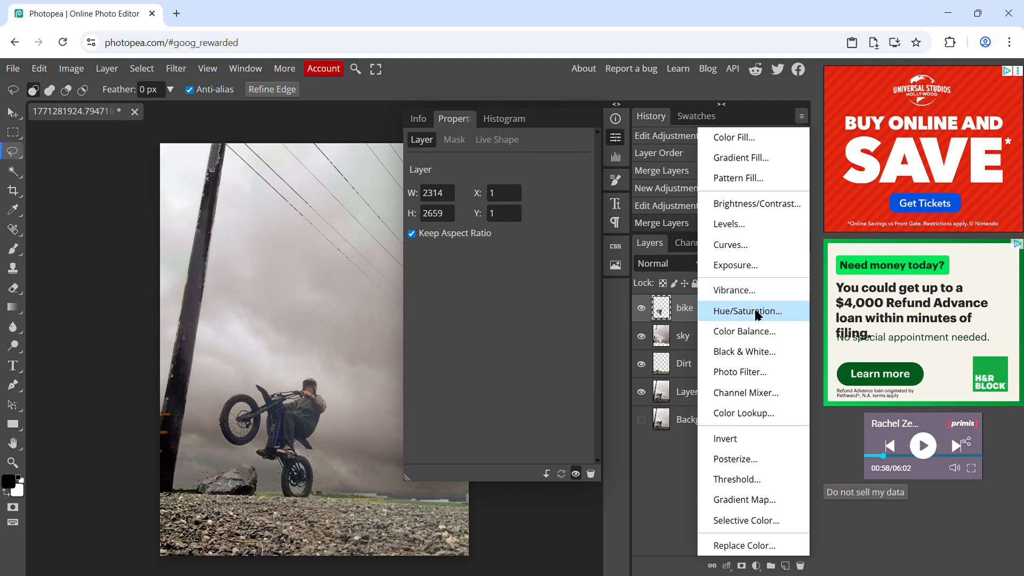
pyautogui.click(541, 359)
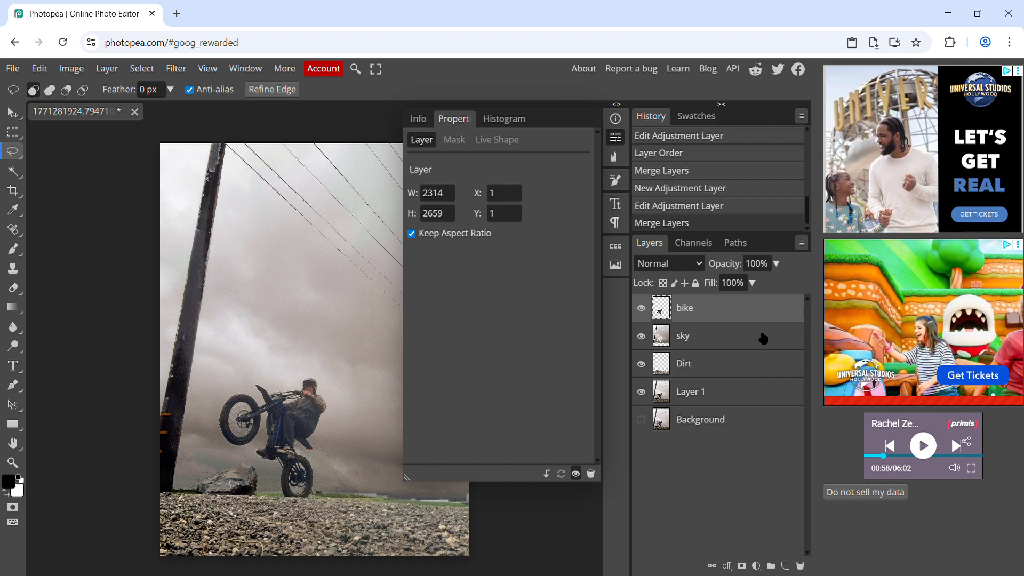
pyautogui.click(757, 566)
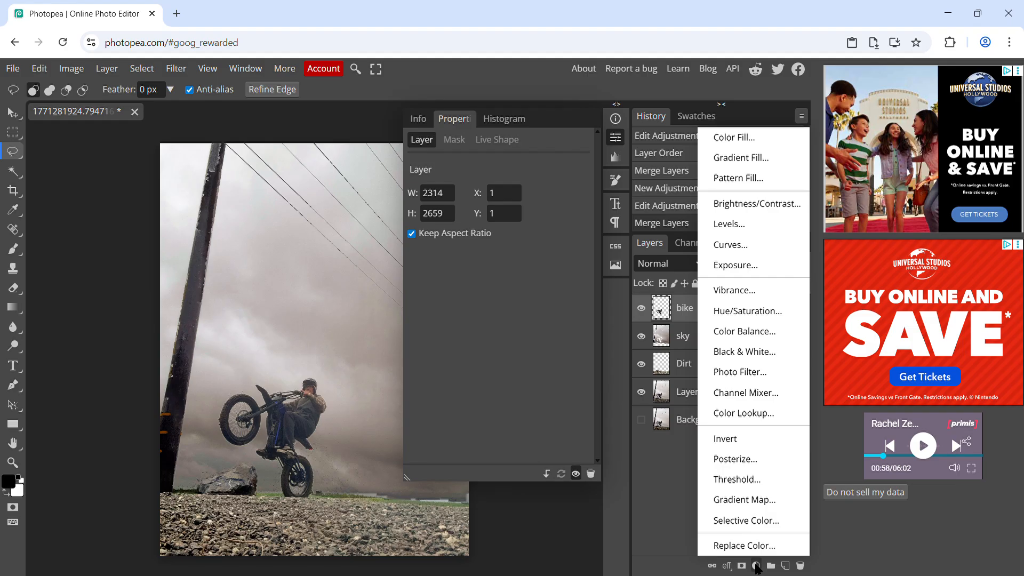
pyautogui.click(754, 203)
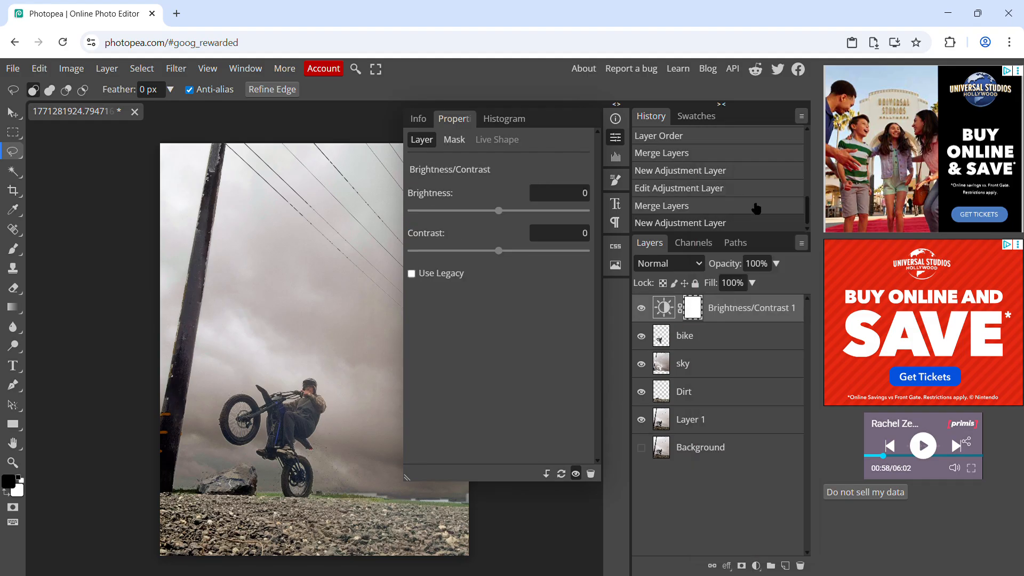
pyautogui.moveTo(499, 250); pyautogui.dragTo(516, 259)
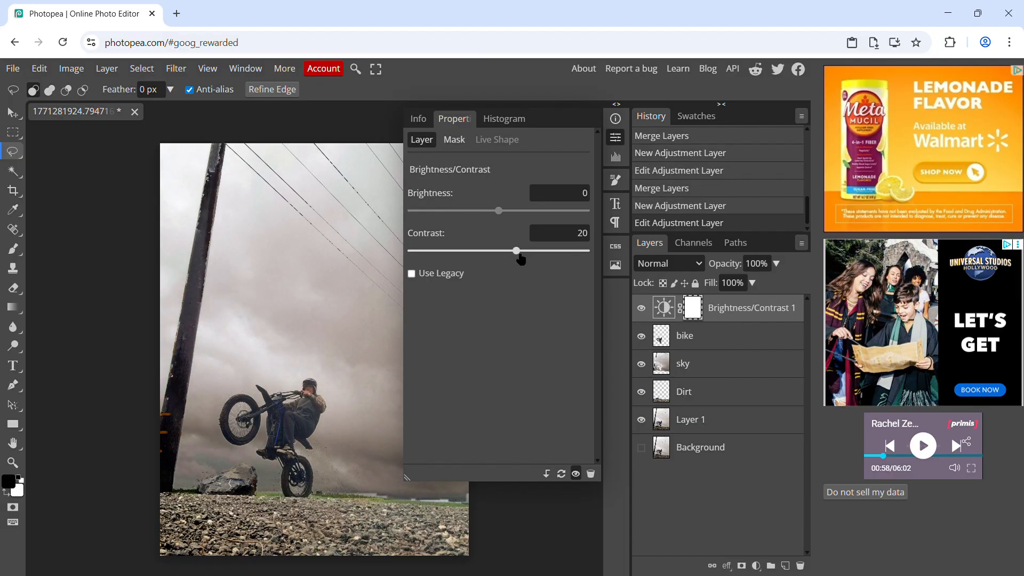
pyautogui.moveTo(500, 211); pyautogui.dragTo(533, 206)
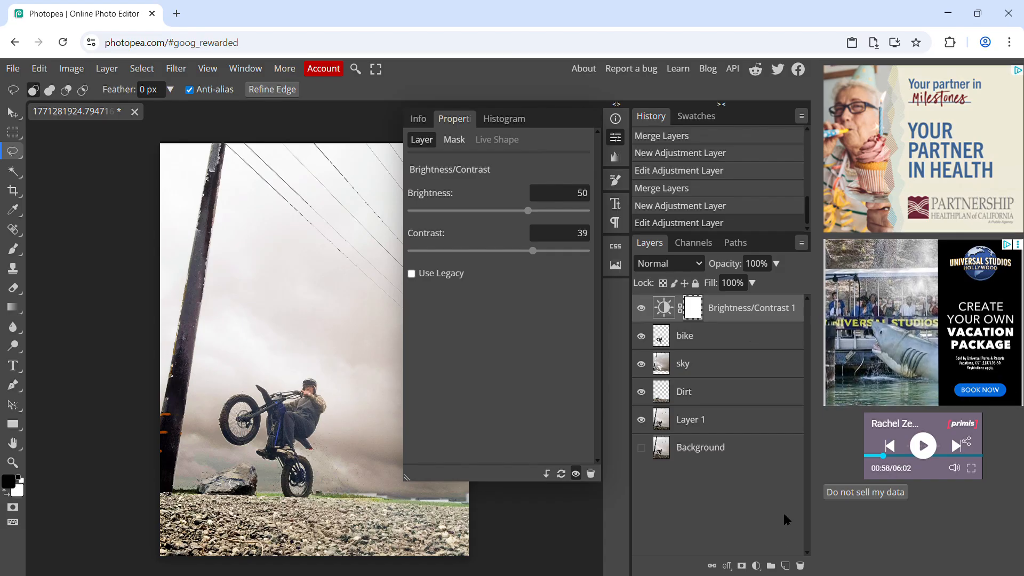
pyautogui.rightClick(785, 311)
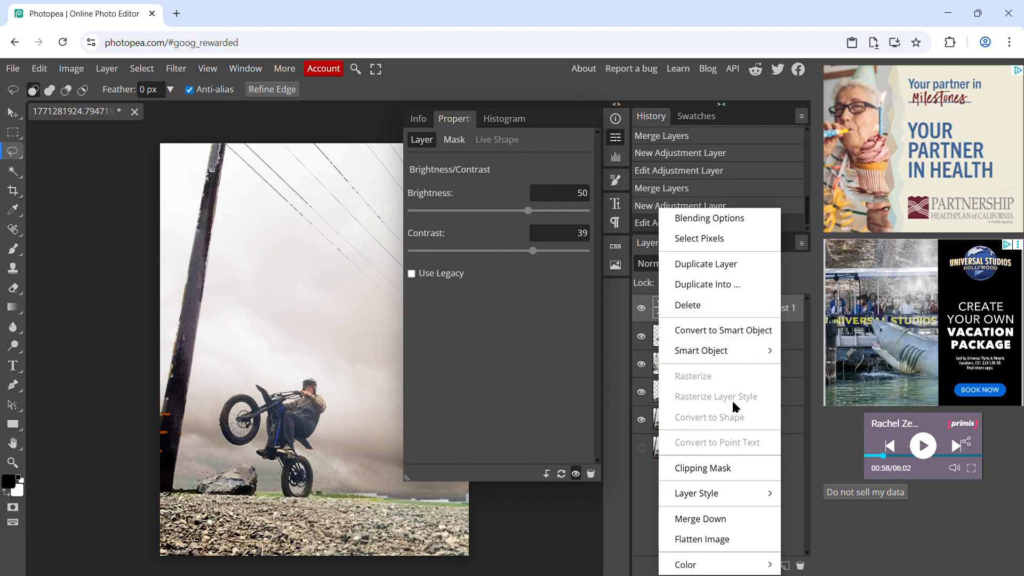
pyautogui.click(720, 519)
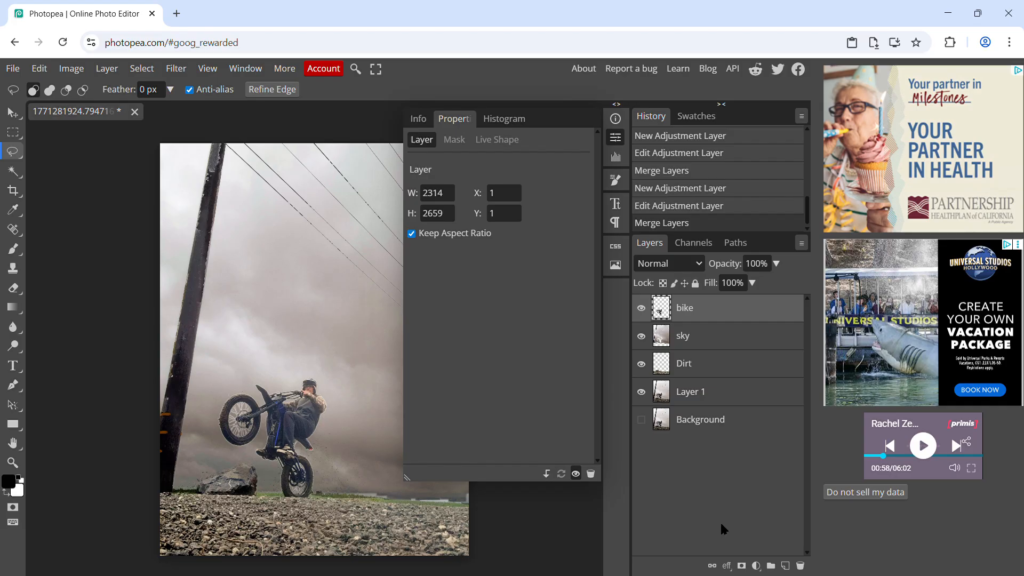
# Step: Add a Vibrance adjustment above the bike layer with vibrance 100, and merge it down into the bike
pyautogui.click(757, 566)
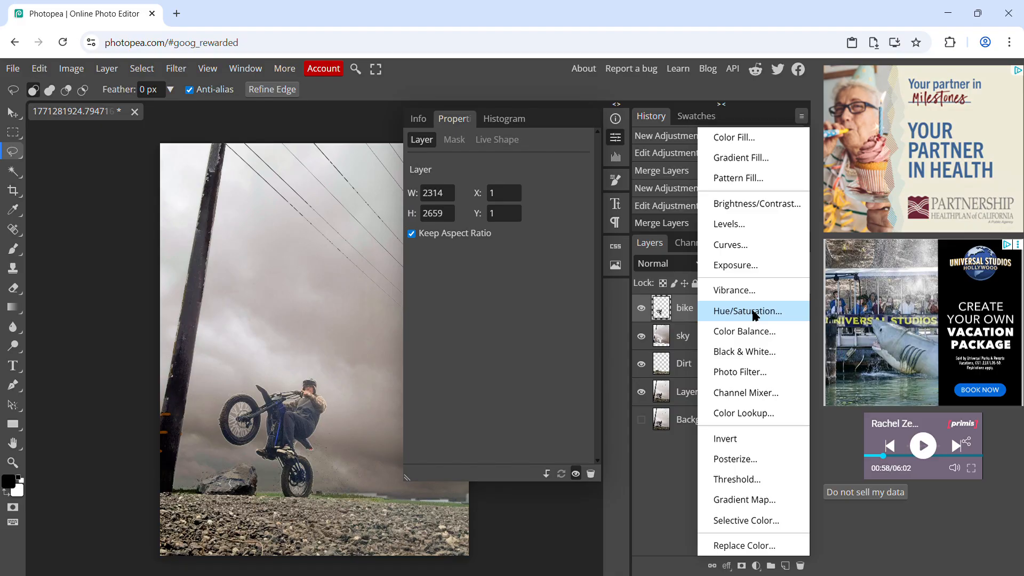
pyautogui.click(750, 290)
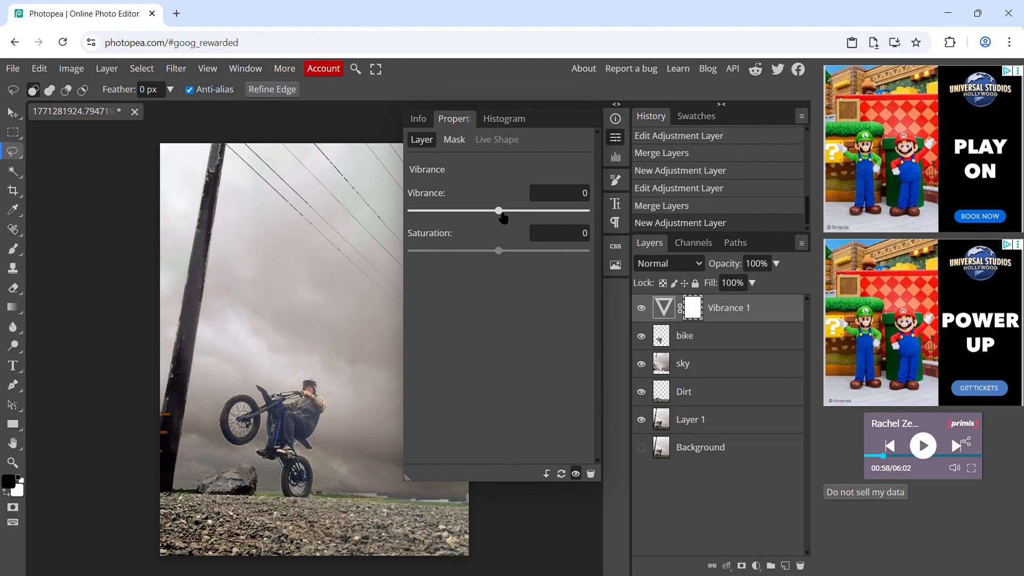
pyautogui.moveTo(503, 216); pyautogui.dragTo(587, 211)
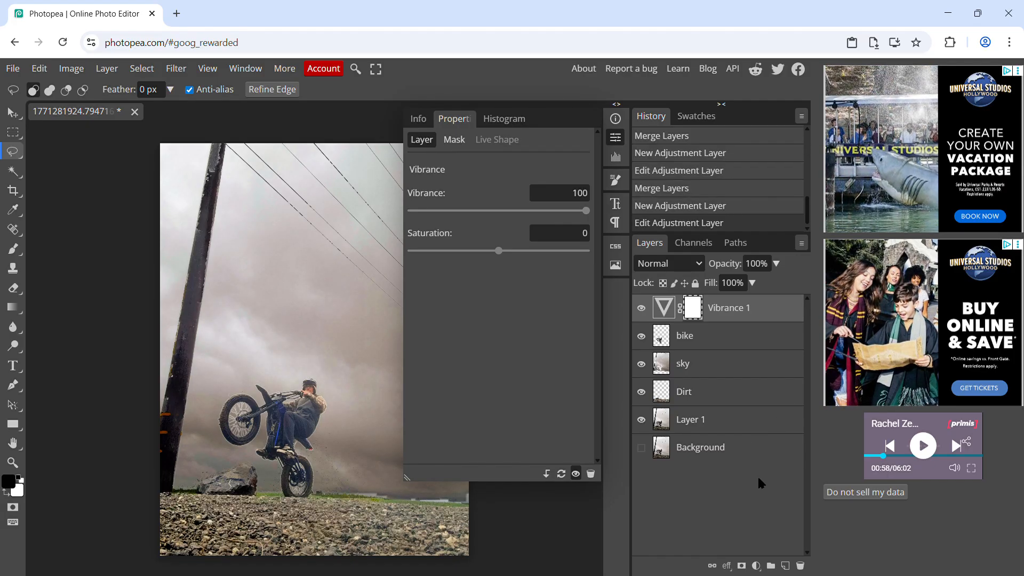
pyautogui.rightClick(780, 304)
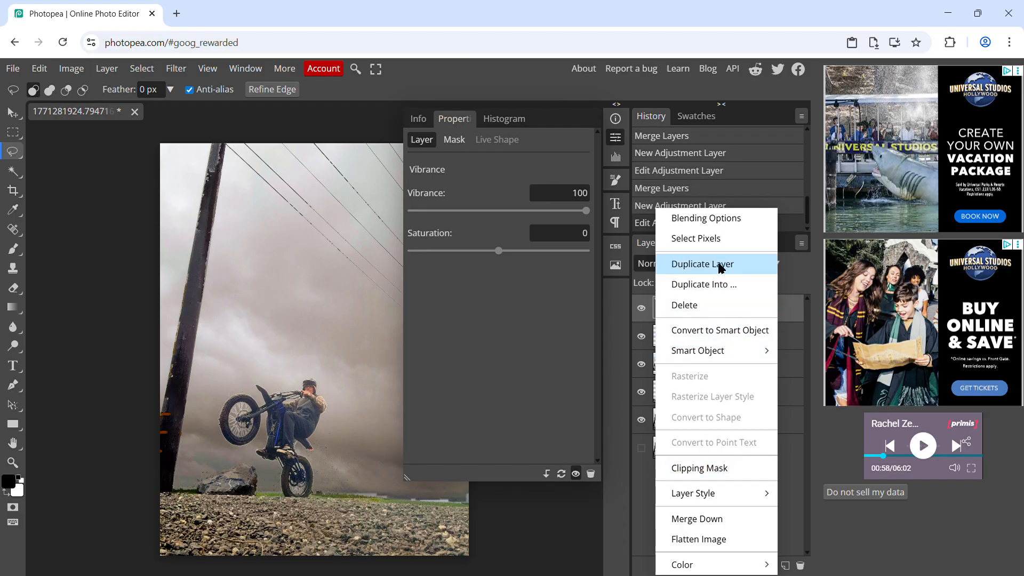
pyautogui.moveTo(720, 492)
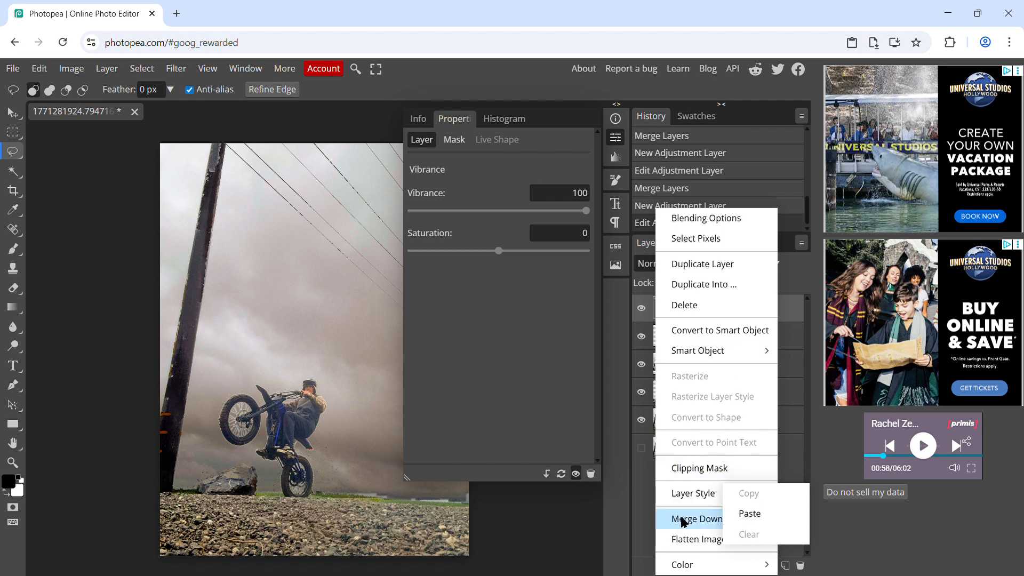
pyautogui.click(683, 519)
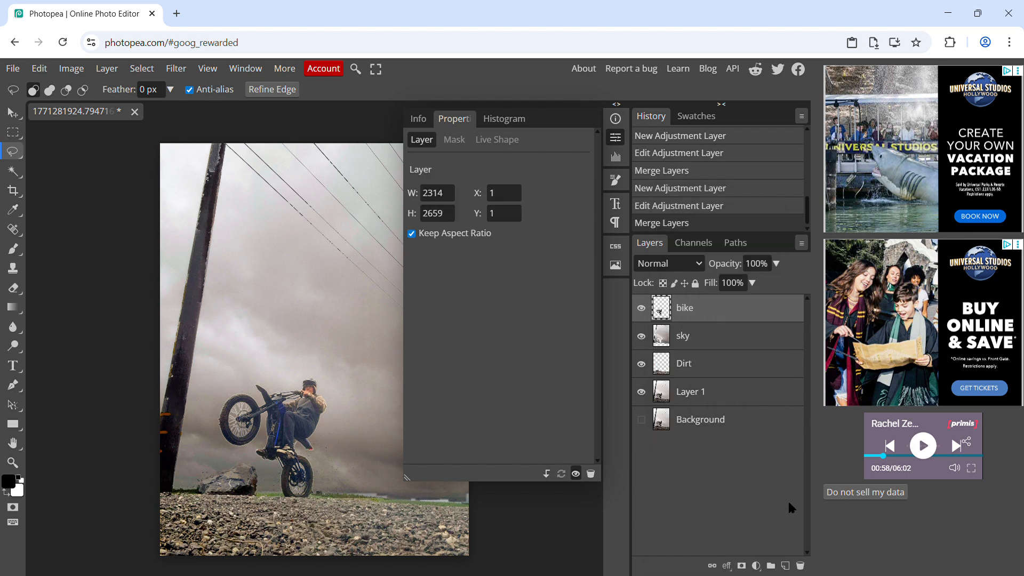
# Step: Add a Curves adjustment above the bike layer with points 13 to 9 and 137 to 143, and merge it down into the bike
pyautogui.click(756, 567)
pyautogui.click(757, 568)
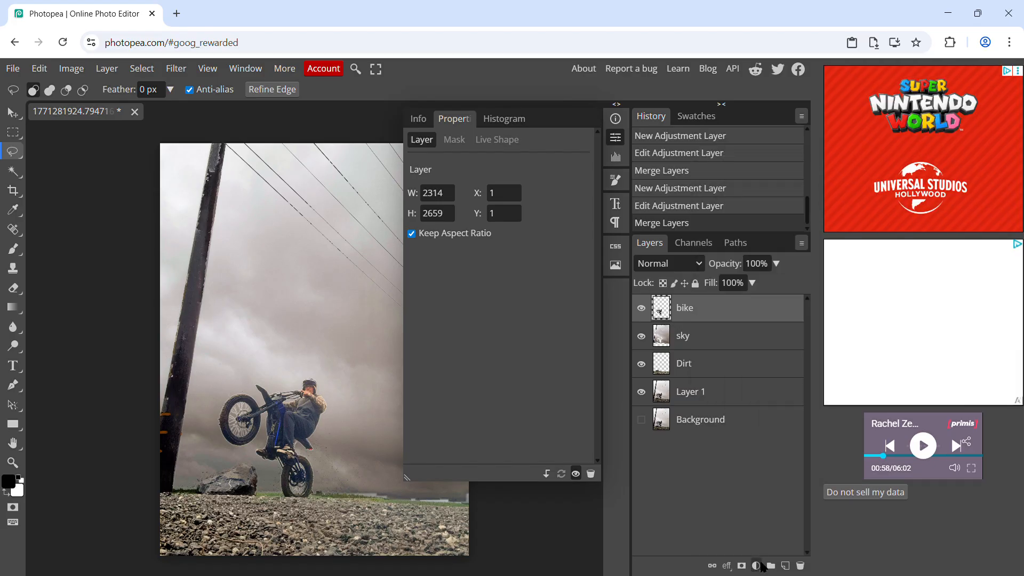
pyautogui.click(756, 567)
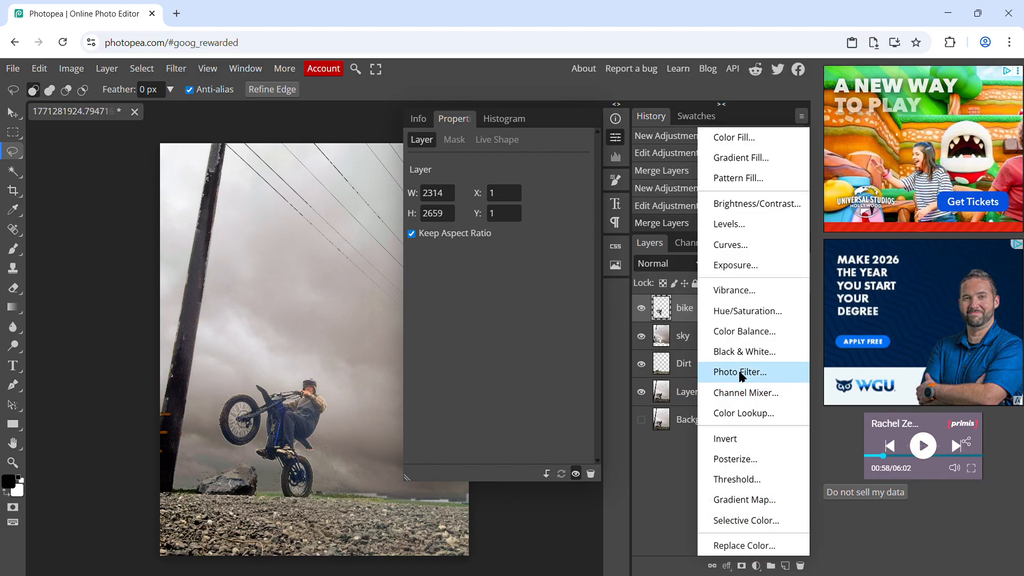
pyautogui.click(732, 245)
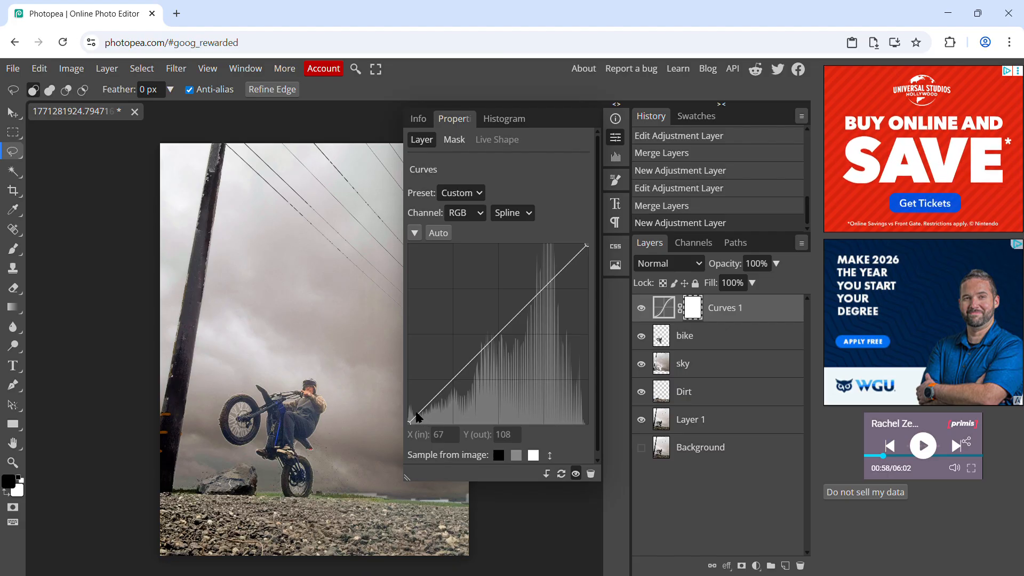
pyautogui.moveTo(416, 413); pyautogui.dragTo(421, 421)
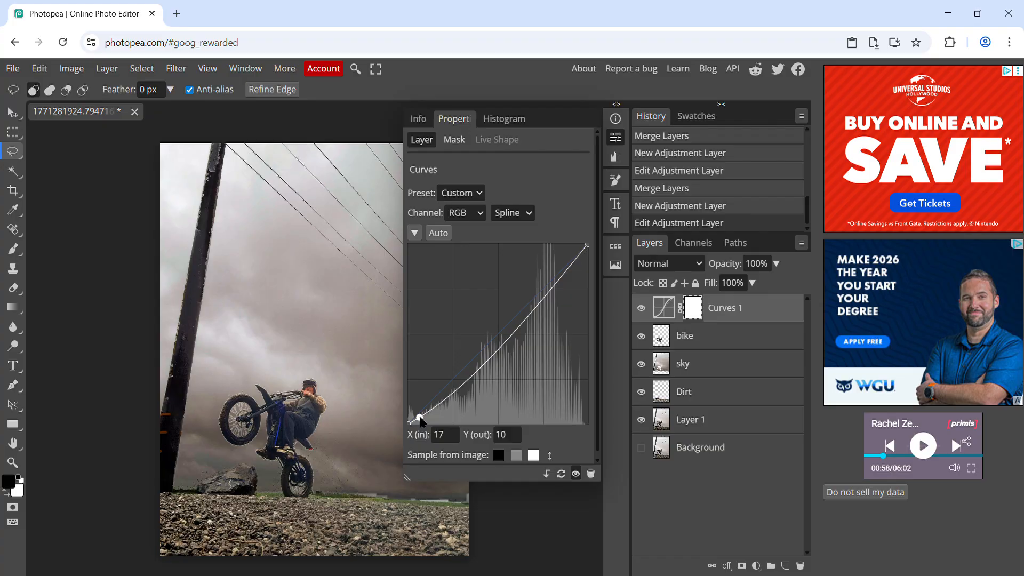
pyautogui.moveTo(420, 421); pyautogui.dragTo(418, 421)
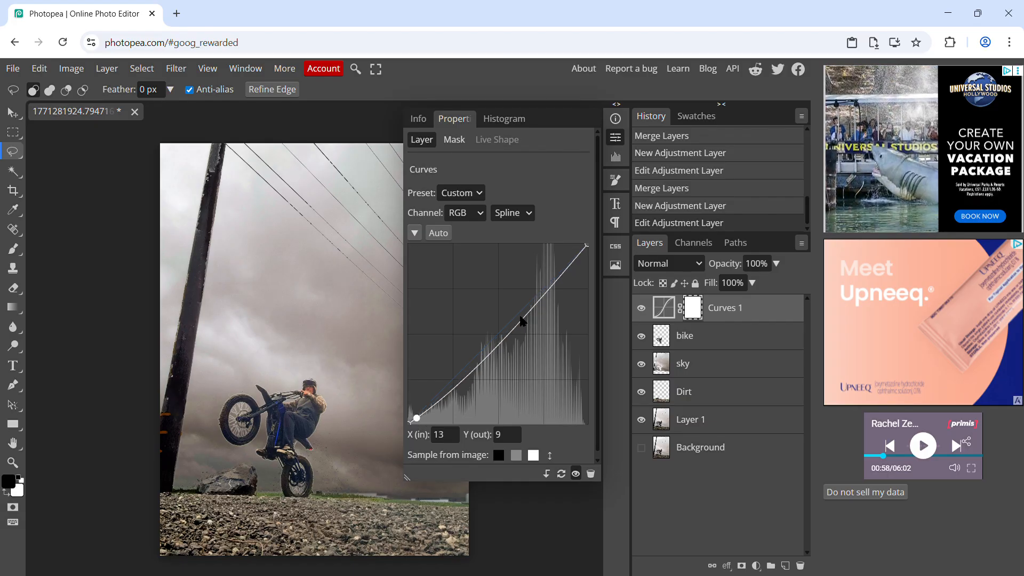
pyautogui.click(509, 332)
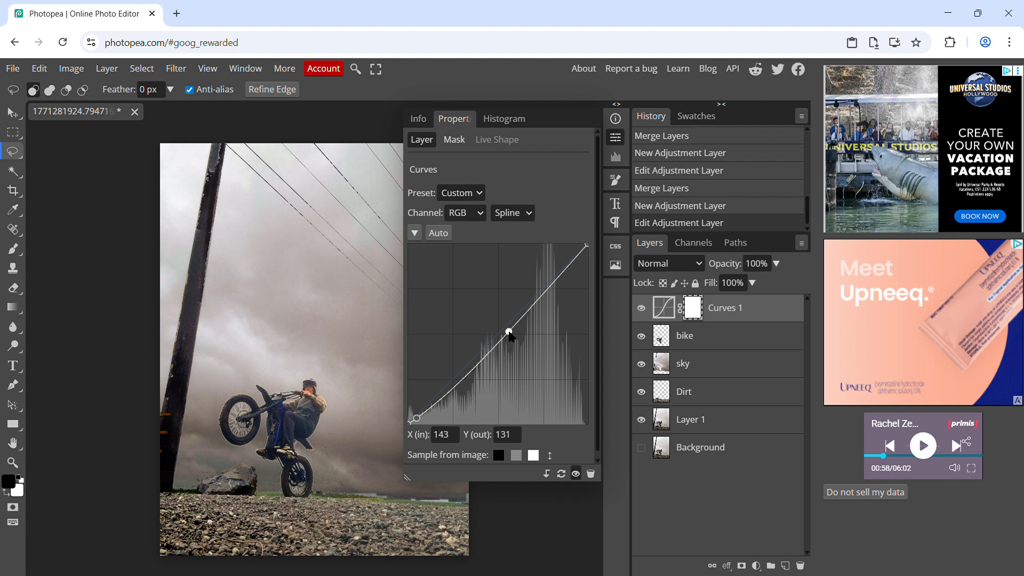
pyautogui.moveTo(508, 332); pyautogui.dragTo(506, 327)
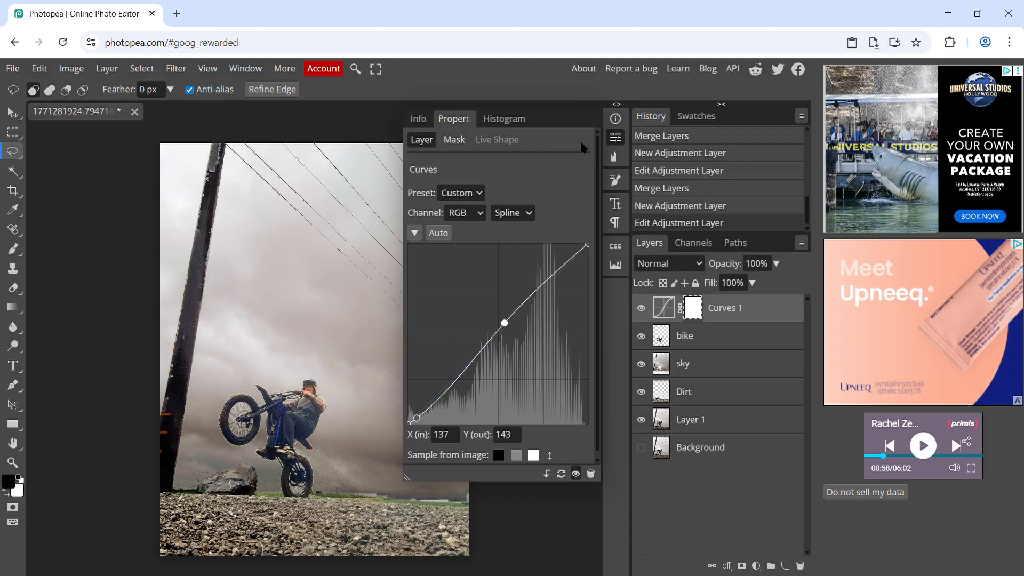
pyautogui.moveTo(787, 316)
pyautogui.mouseDown()
pyautogui.moveTo(789, 337)
pyautogui.moveTo(777, 304)
pyautogui.mouseUp()
pyautogui.rightClick(777, 304)
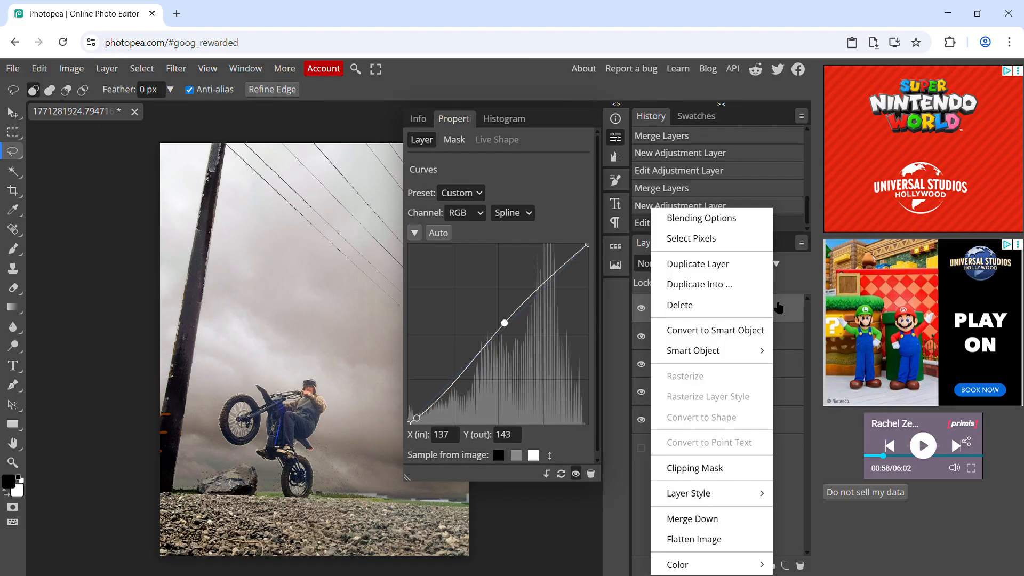
pyautogui.click(724, 517)
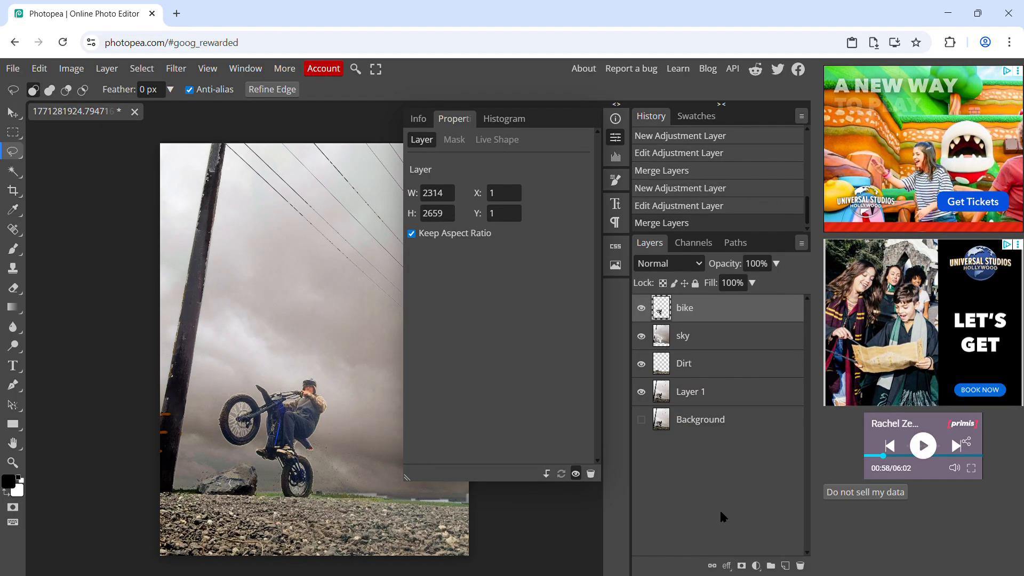
# Step: Show the Background layer, clear the selection, and hide Layer 1, Dirt, sky and bike to view the original photo
pyautogui.click(643, 421)
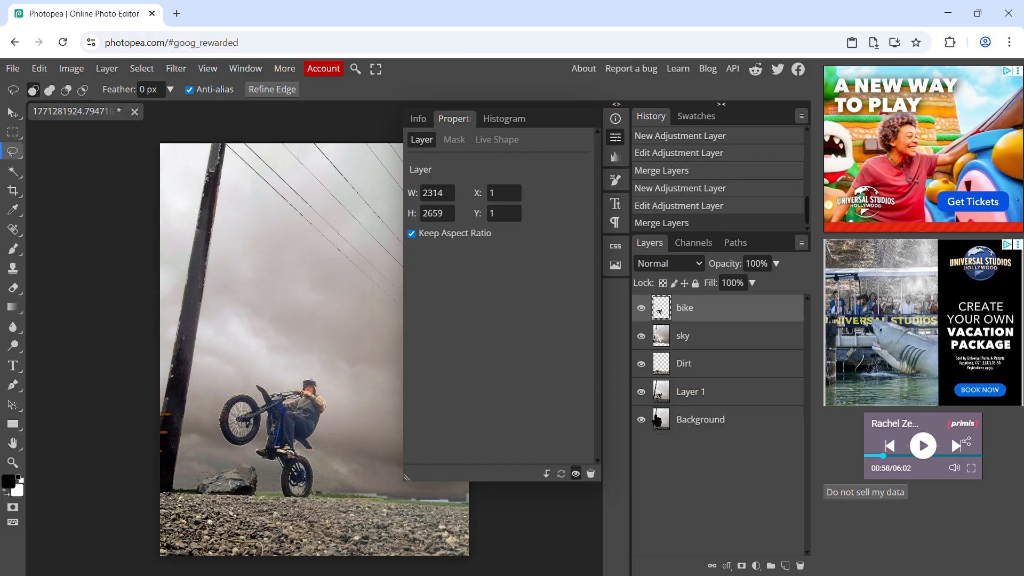
pyautogui.click(559, 551)
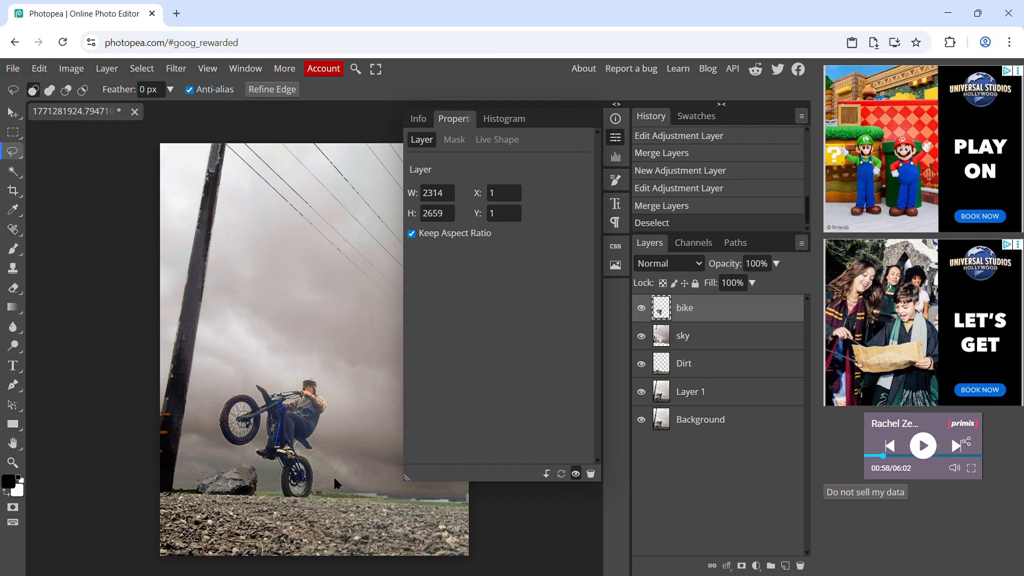
pyautogui.click(642, 392)
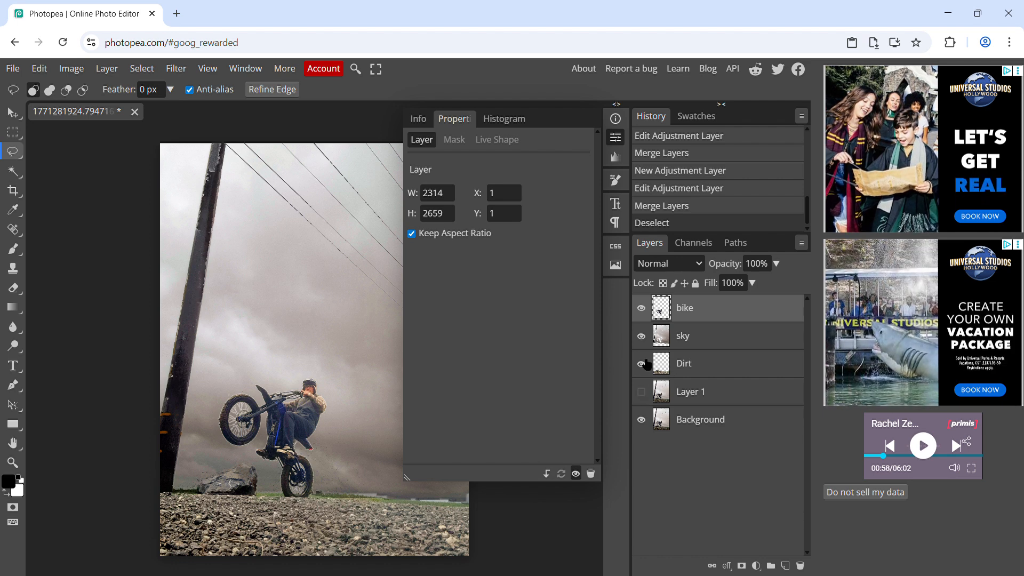
pyautogui.click(642, 364)
pyautogui.click(641, 336)
pyautogui.click(642, 308)
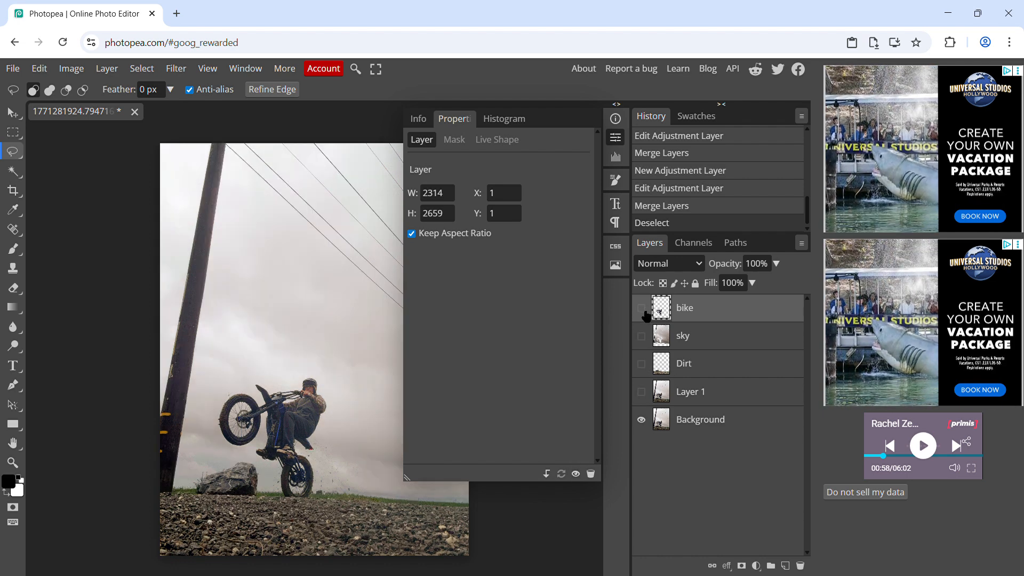
# Step: Show the bike, sky and Dirt layers again one by one over the Background to compare the edits with the original
pyautogui.click(642, 309)
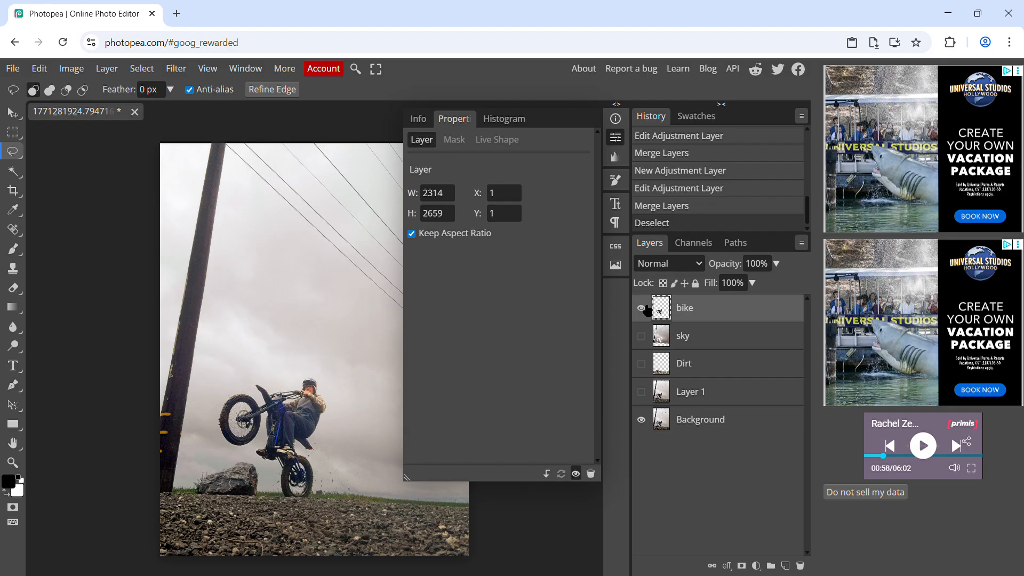
pyautogui.click(643, 336)
pyautogui.click(643, 364)
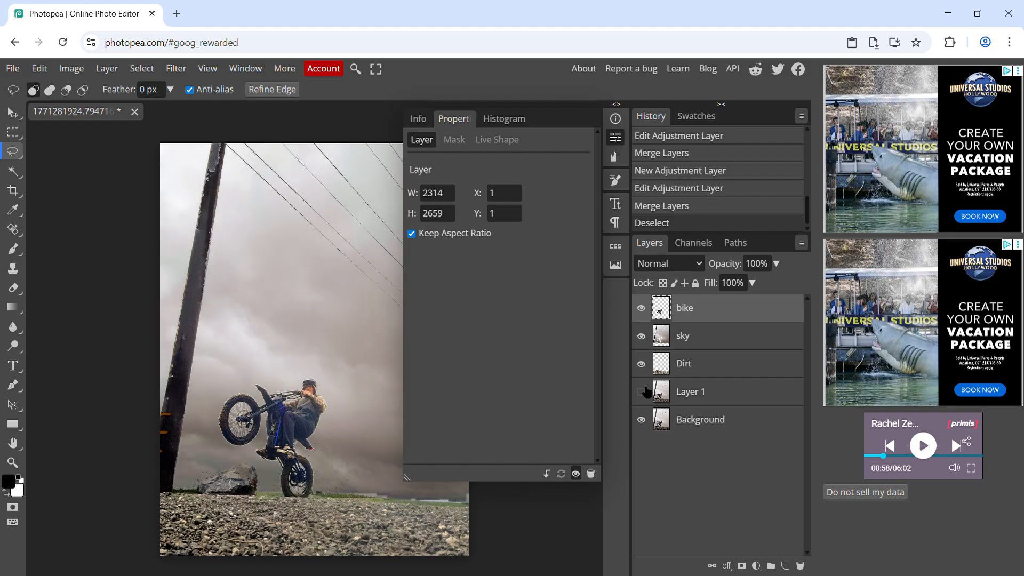